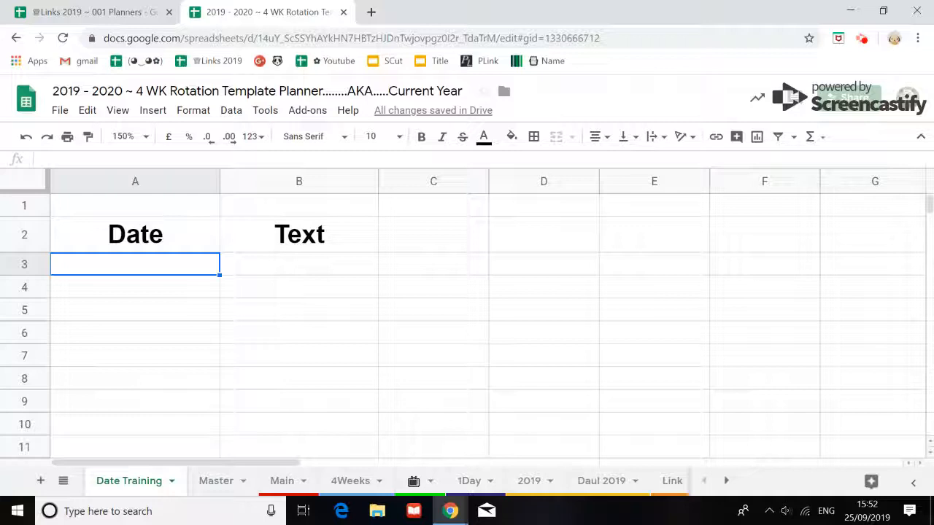
Enter 27/1 in cell A3 under the Date heading and check the value the cell stores.
text(27)
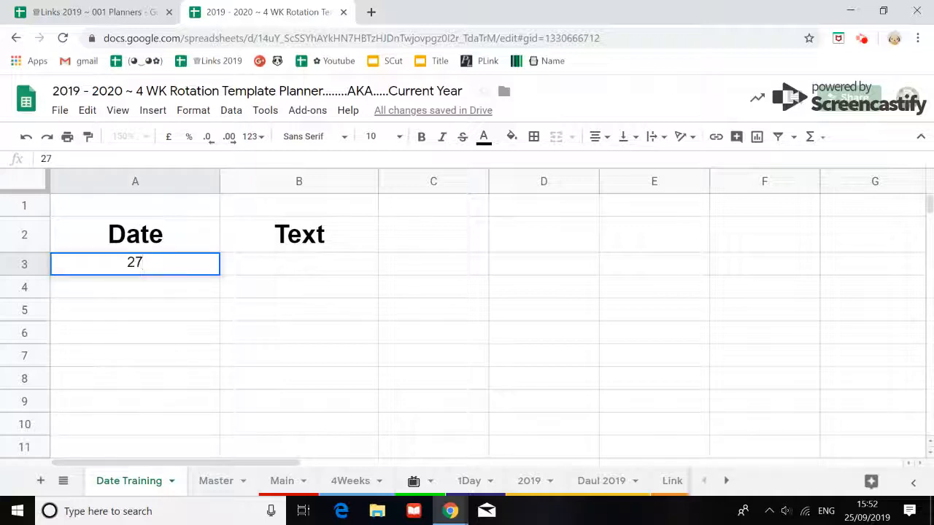
text(/1)
key(Return)
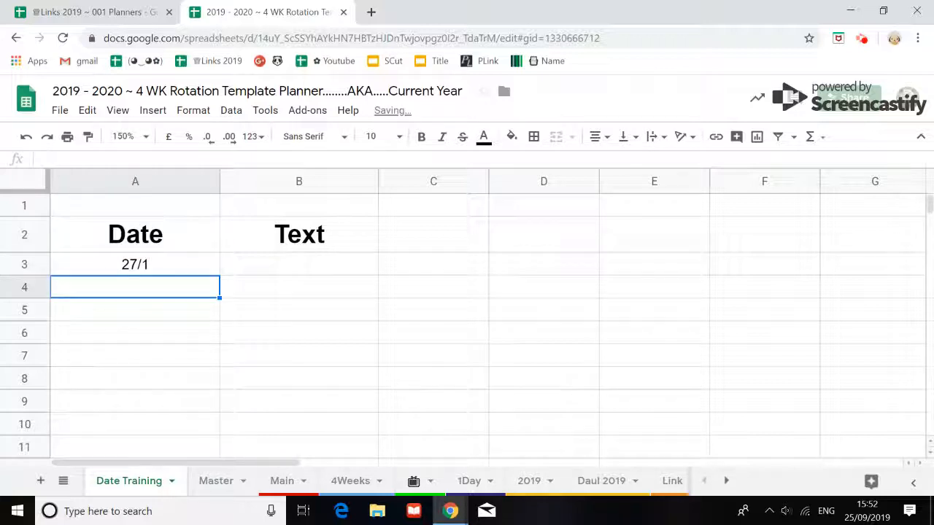
click(172, 268)
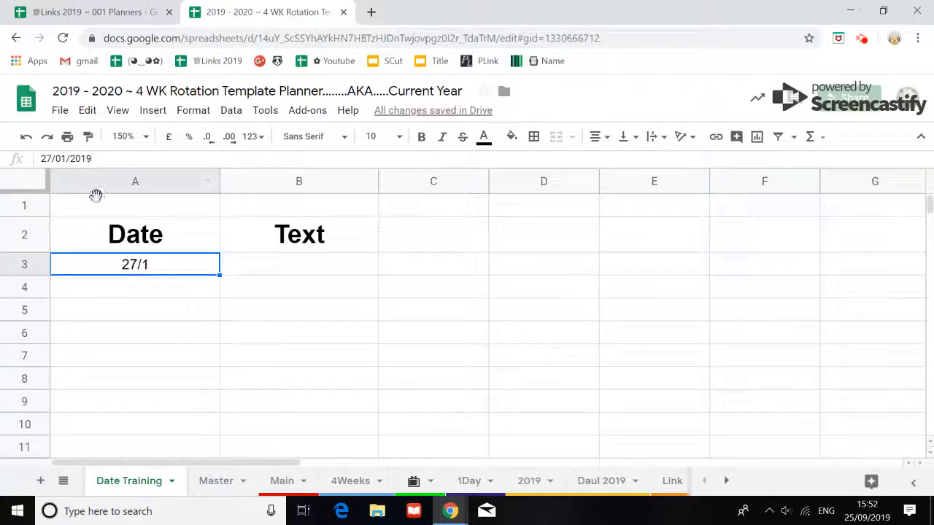
Enter 27 / 1, with spaces around the slash, in cell B3 under the Text heading.
click(286, 269)
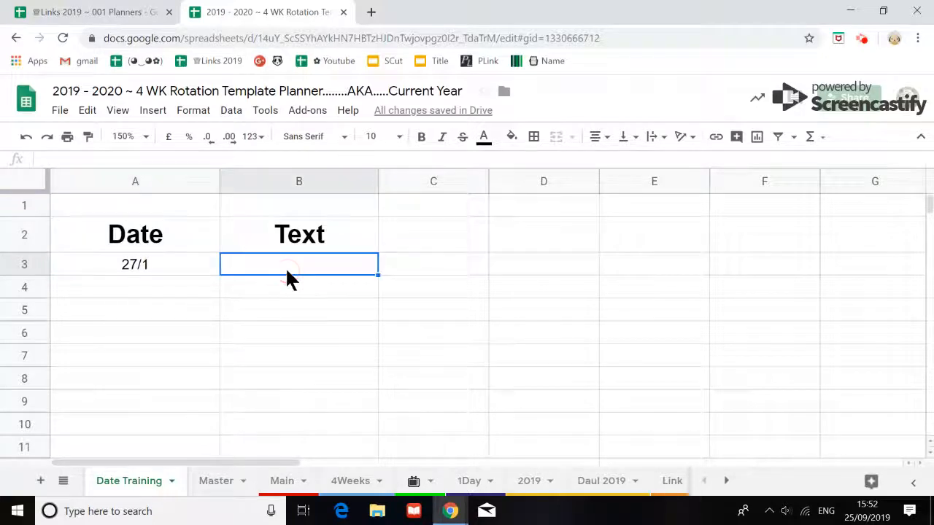
text(27 )
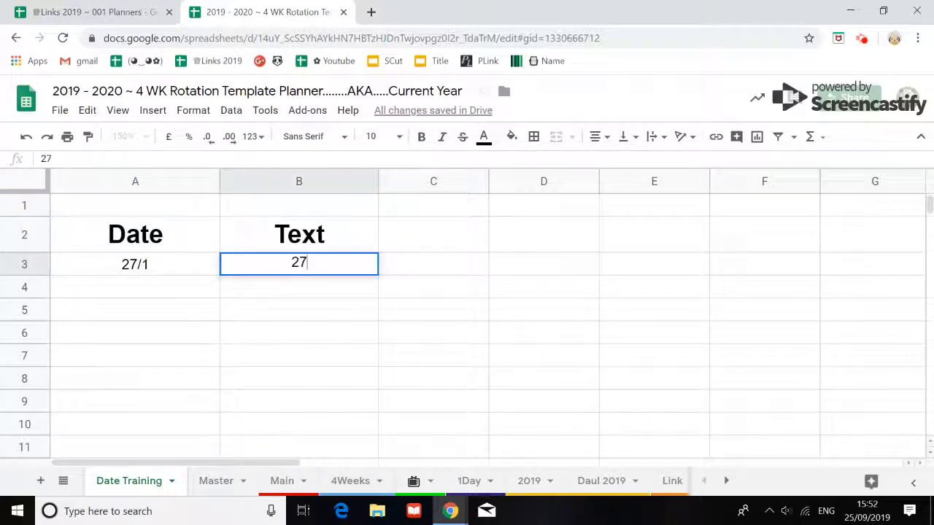
text(/ 1)
key(Return)
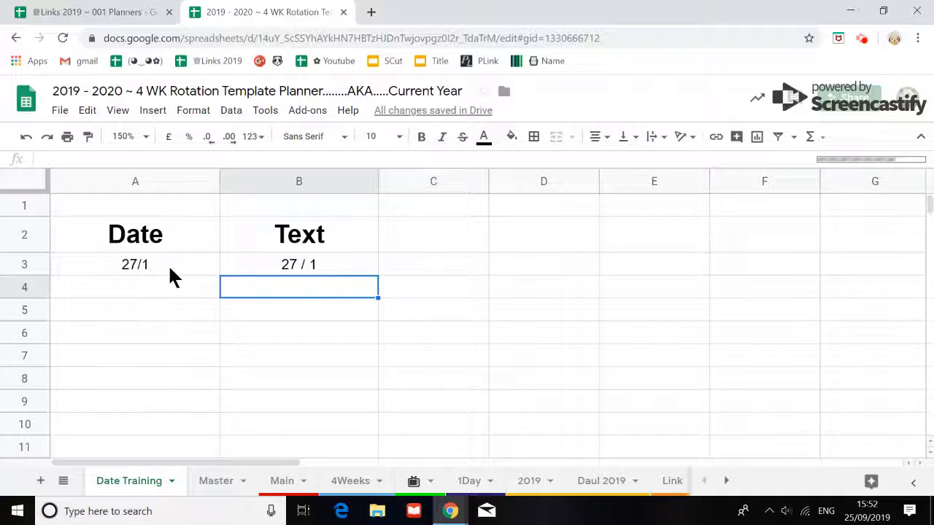
Apply the custom date format shown as "26 Sep Fri" to cells A3 and B3.
drag(167, 267, 292, 273)
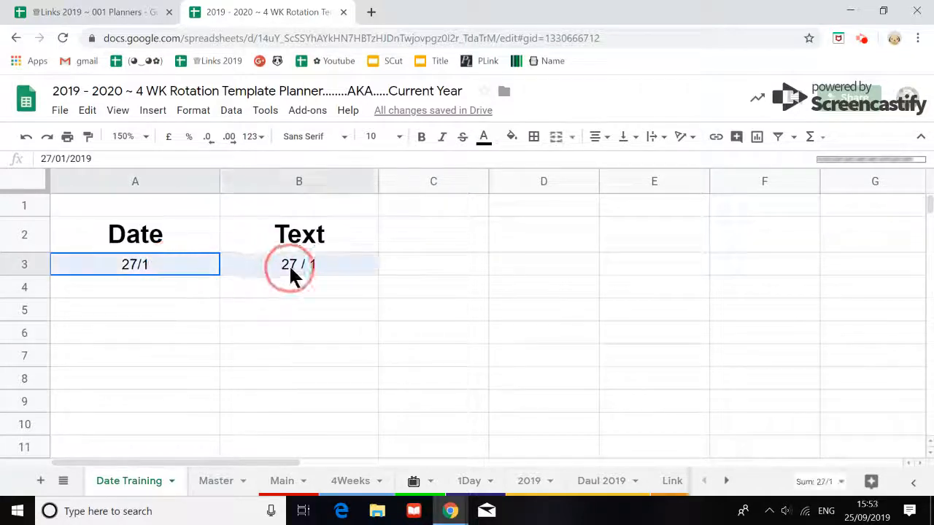
click(230, 113)
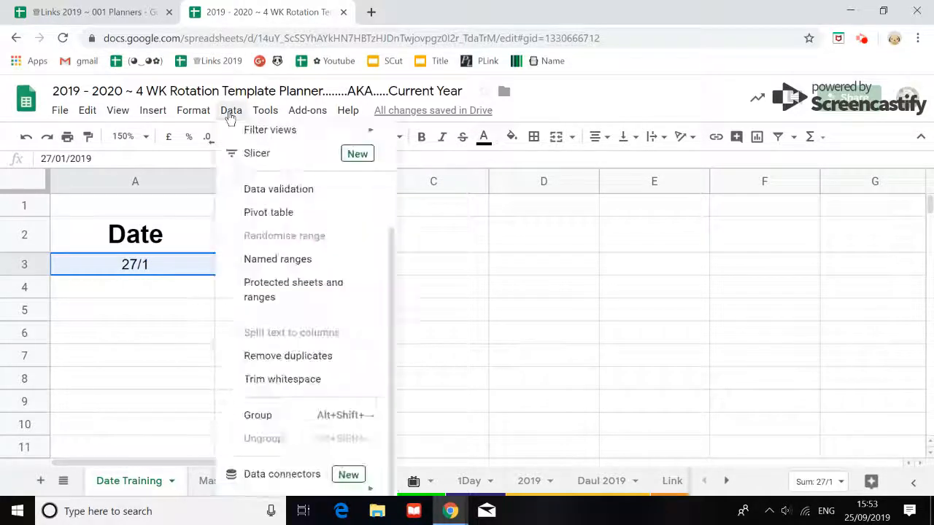
mouse_move(194, 111)
mouse_move(194, 144)
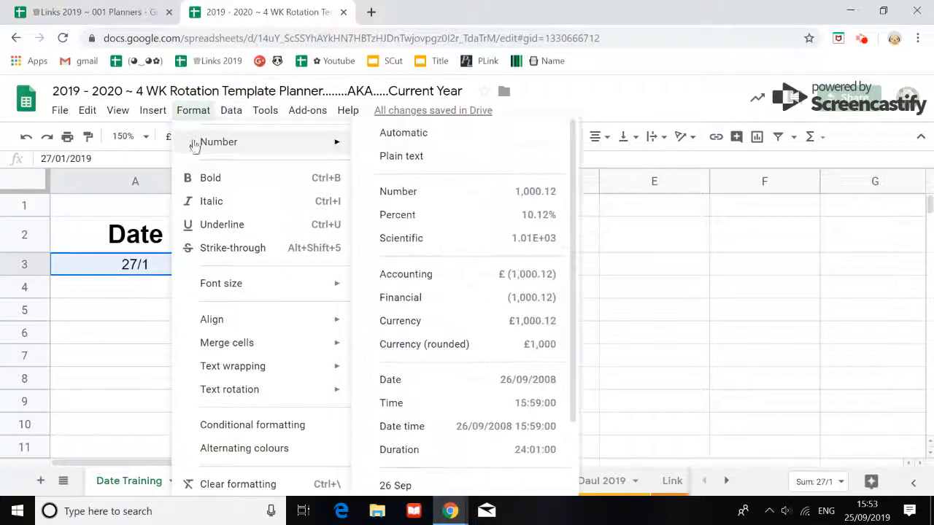
scroll(442, 319, down, 1)
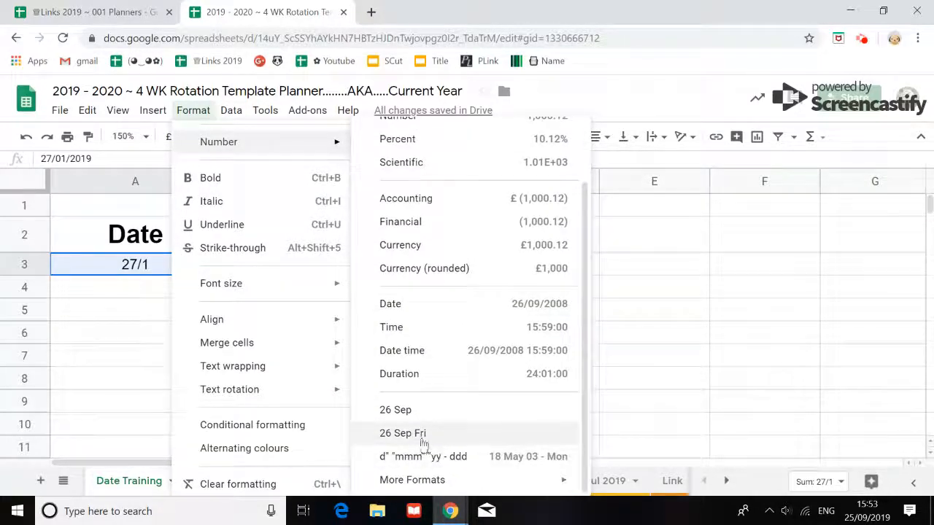
click(404, 435)
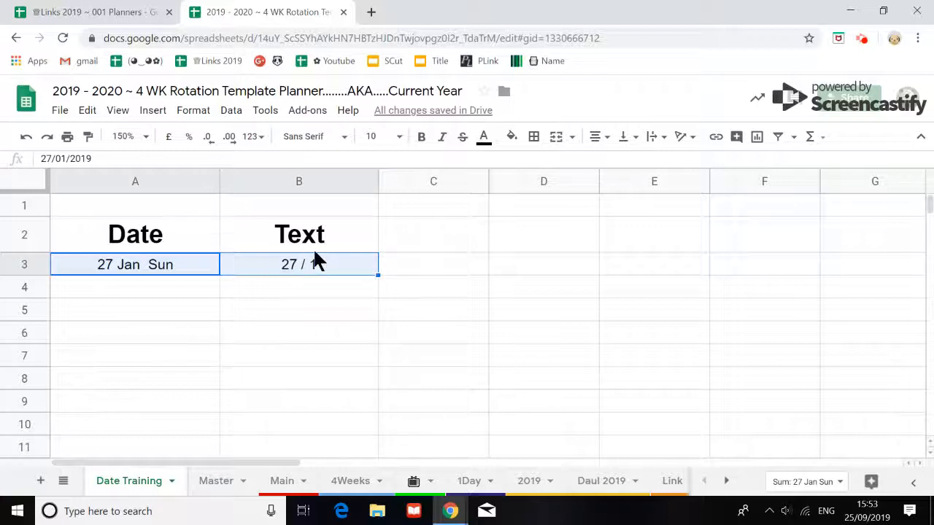
Copy the date in cell A3 of the Date Training sheet.
click(286, 287)
click(180, 264)
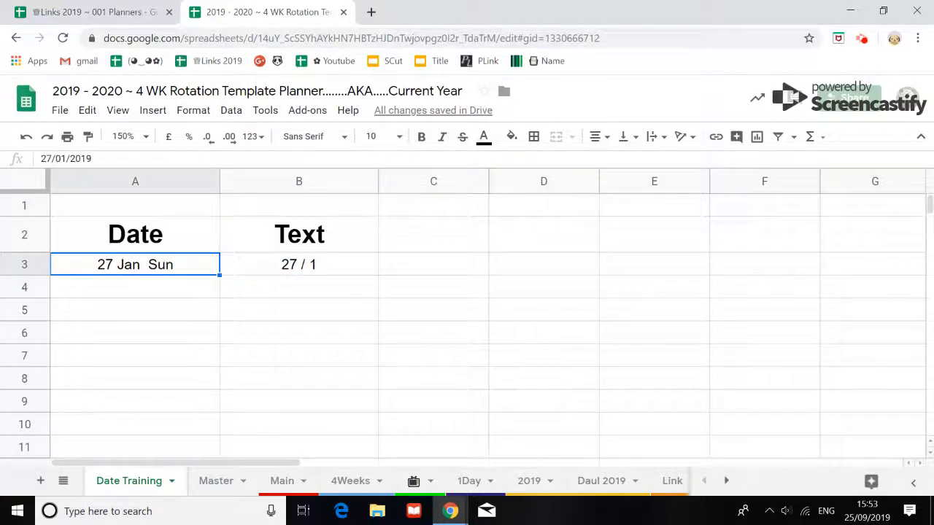
key(ctrl+c)
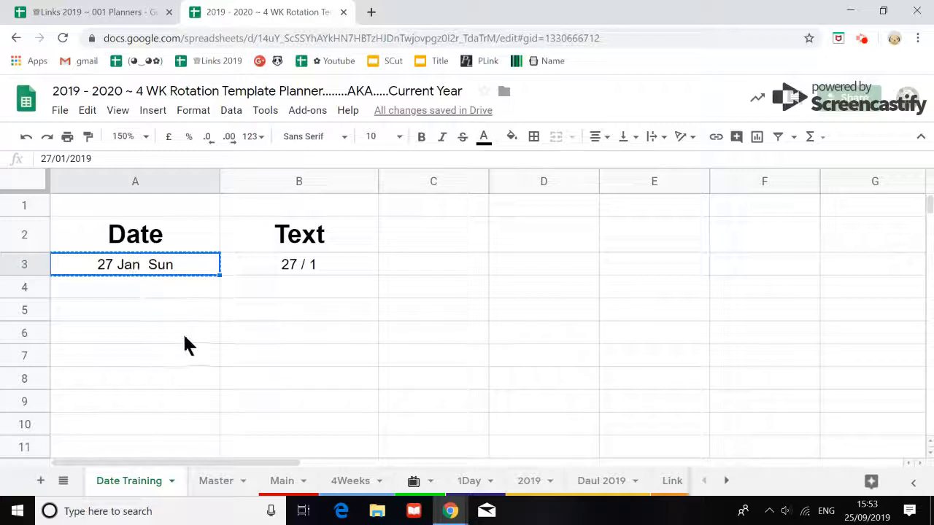
Open the 1Day sheet, set its zoom to 100% and hide the spreadsheet's menus for more room.
click(473, 487)
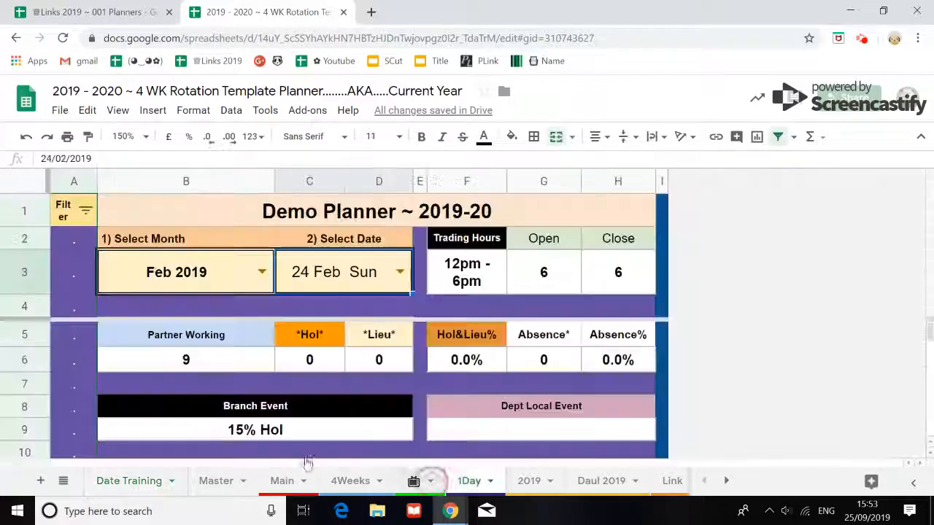
scroll(167, 405, down, 1)
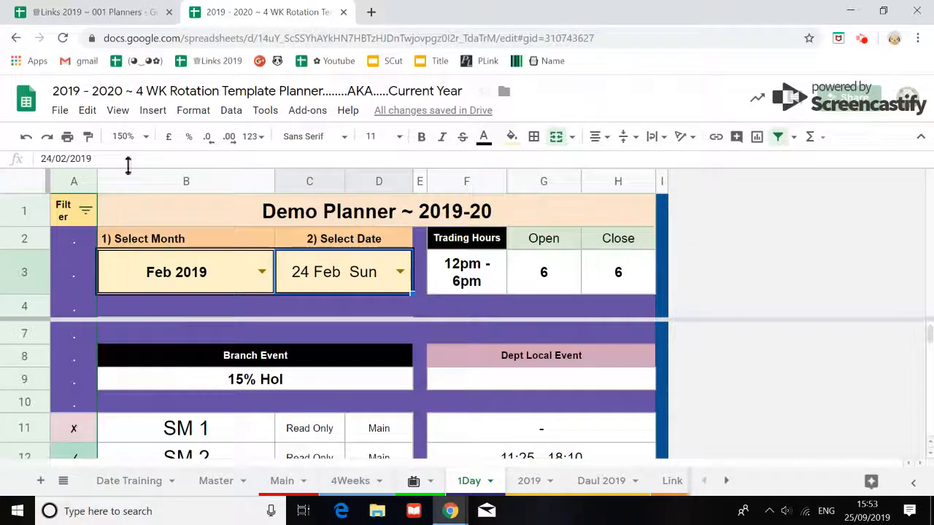
click(124, 136)
click(125, 186)
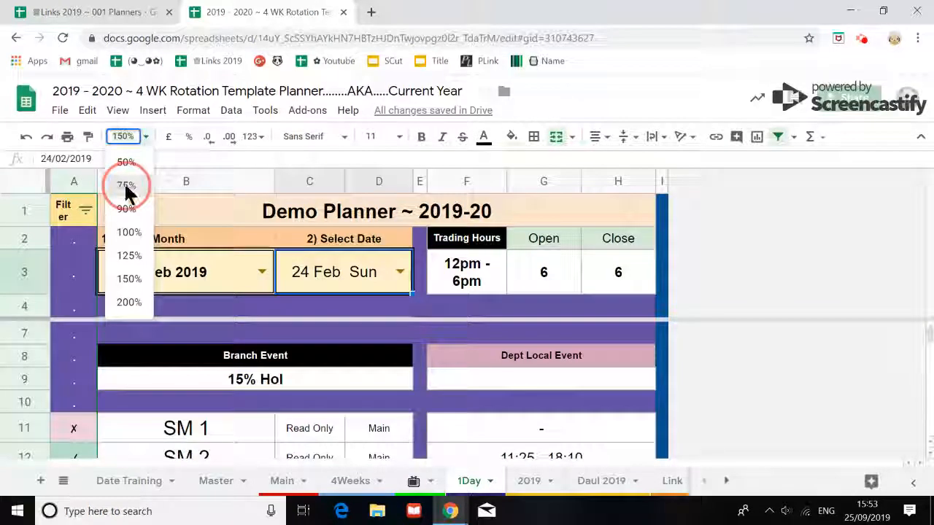
click(124, 137)
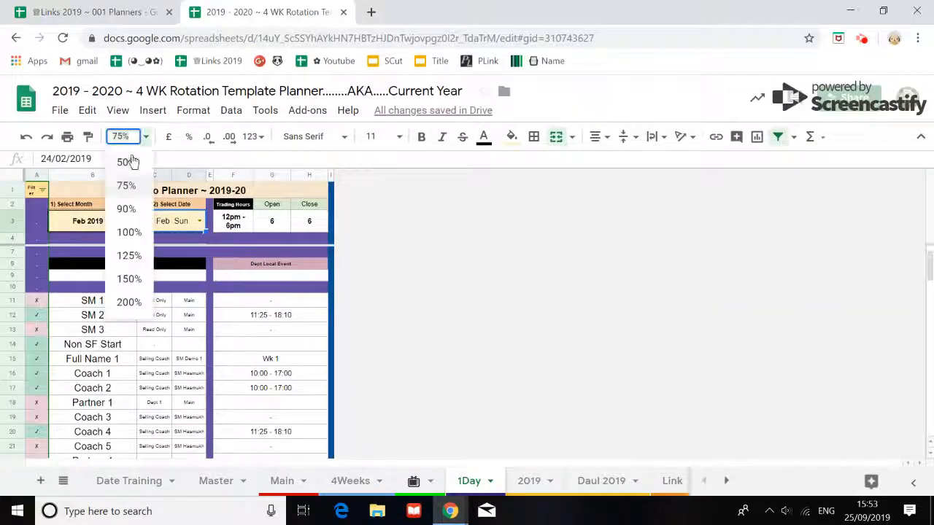
click(128, 231)
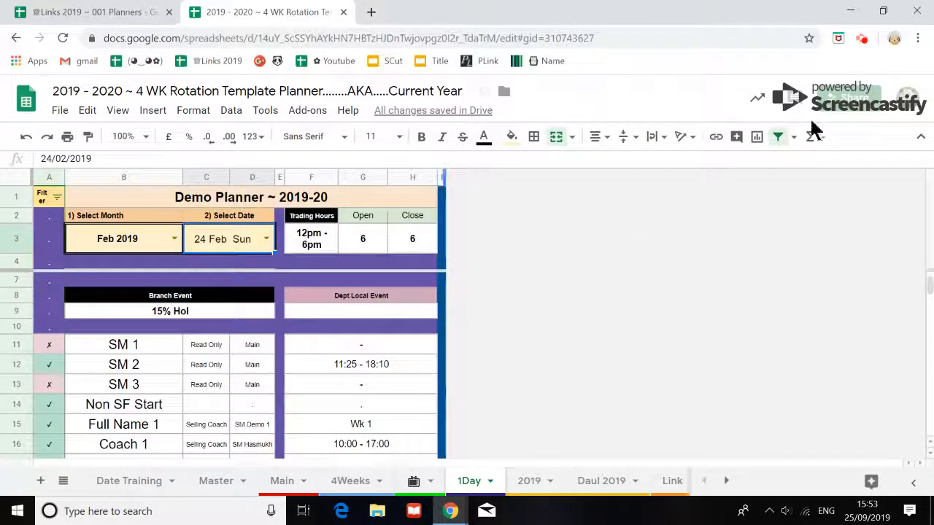
click(921, 136)
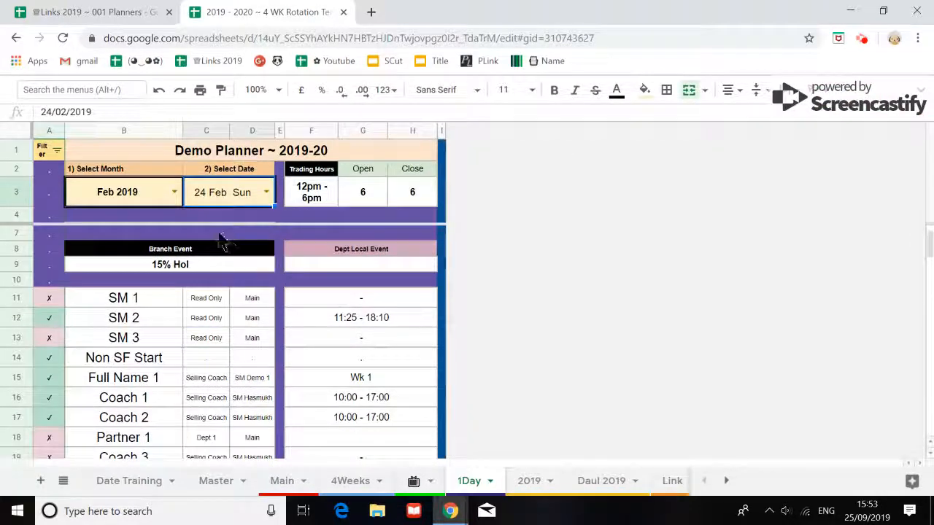
Choose 23/02/2019 as the planner's Select Date value and look through that day's entries.
click(266, 193)
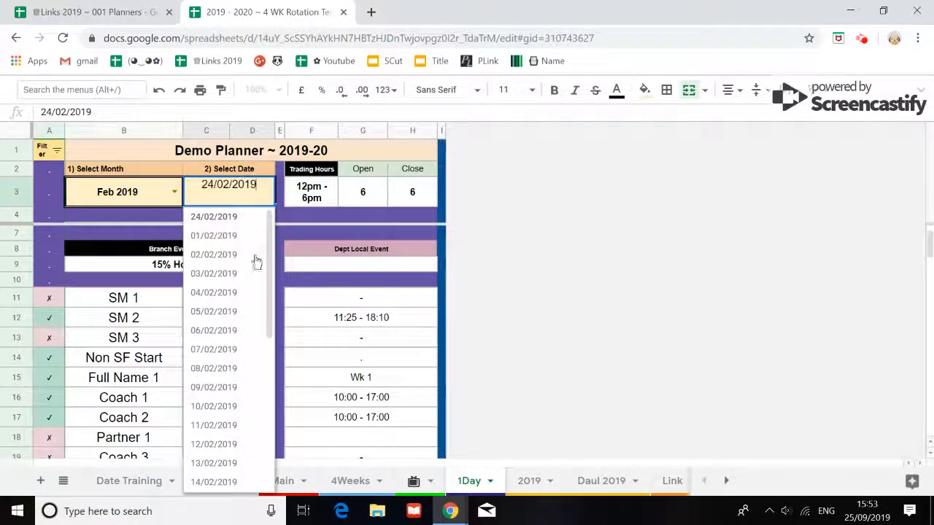
scroll(223, 328, down, 4)
click(215, 332)
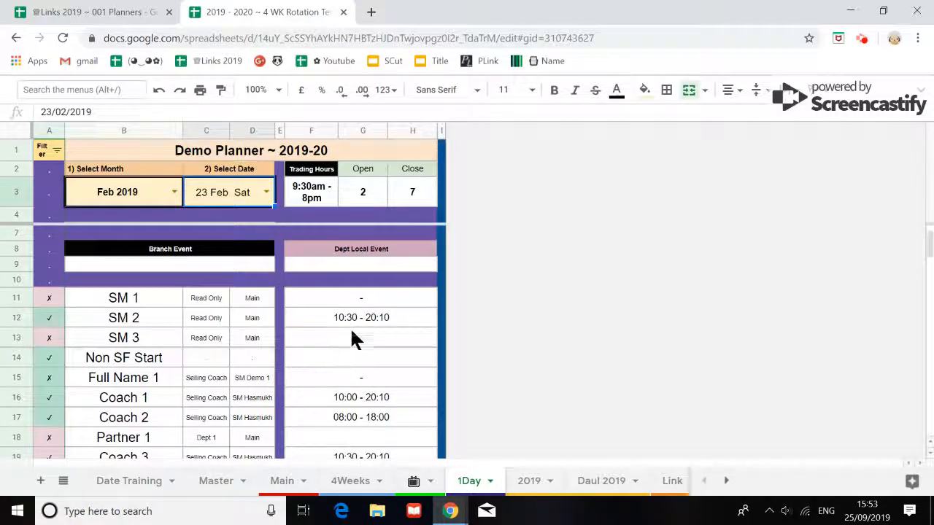
scroll(349, 326, down, 3)
scroll(355, 374, up, 5)
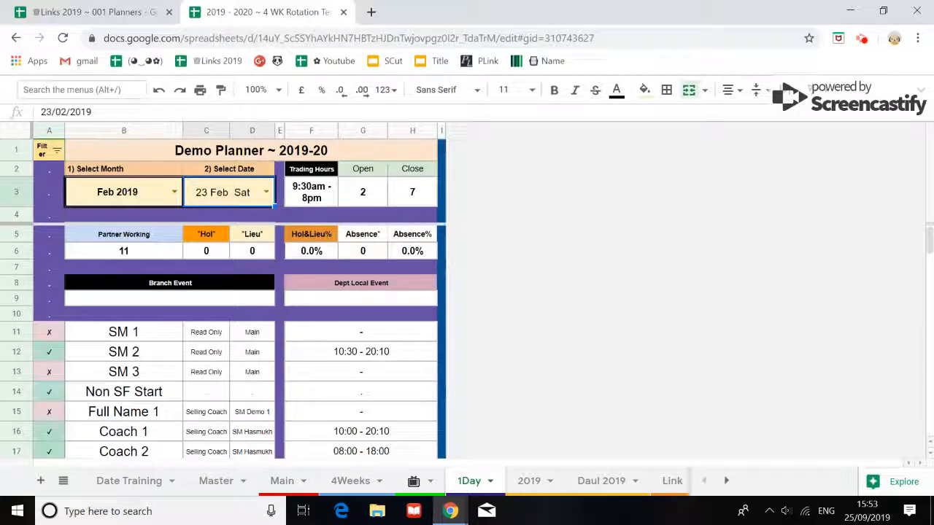
Paste the copied date 27/01/2019 into the Select Date cell and check the Branch Event and shifts for that day.
key(ctrl+v)
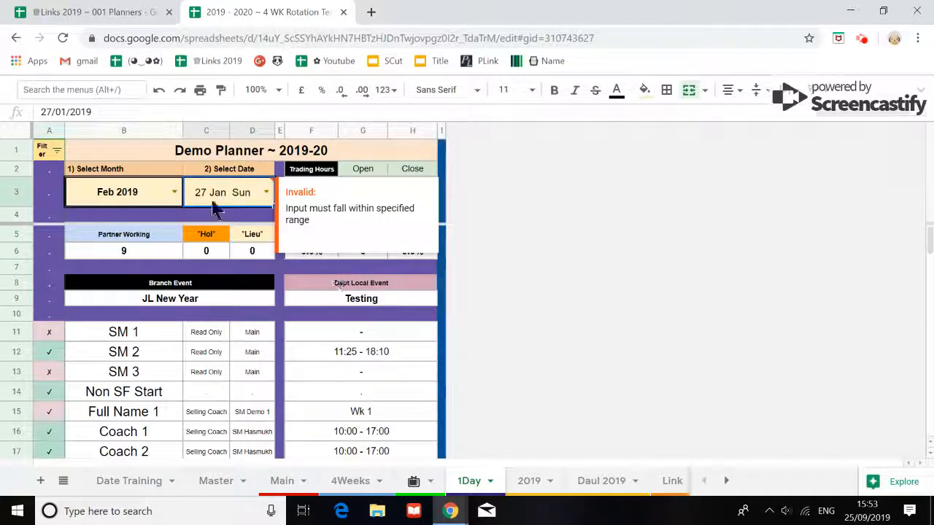
click(187, 299)
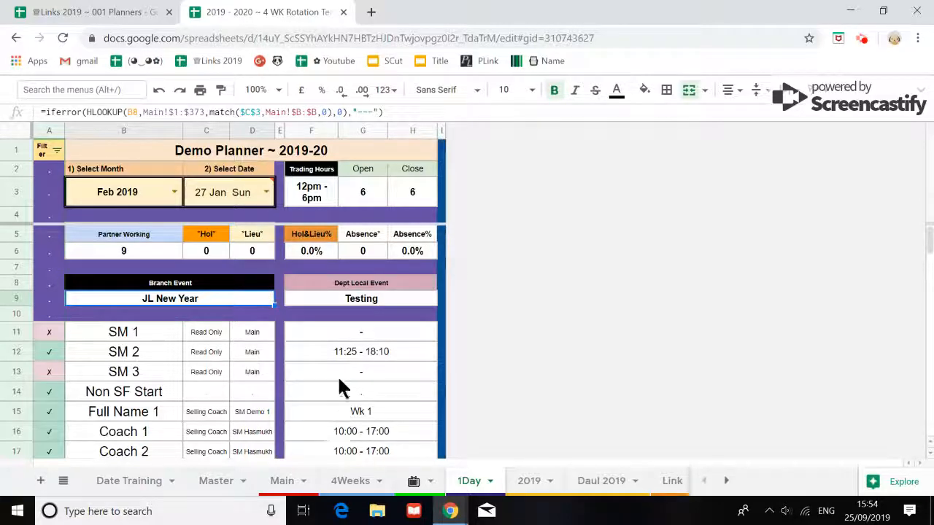
scroll(347, 419, down, 1)
scroll(332, 388, up, 1)
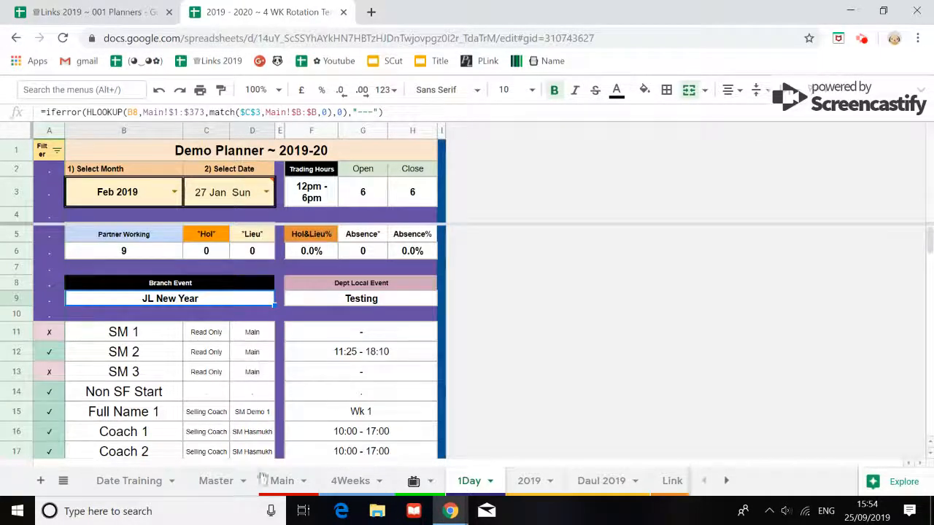
On the Main sheet, examine the Branch Event entry for 27 Jan and its source formula.
click(282, 482)
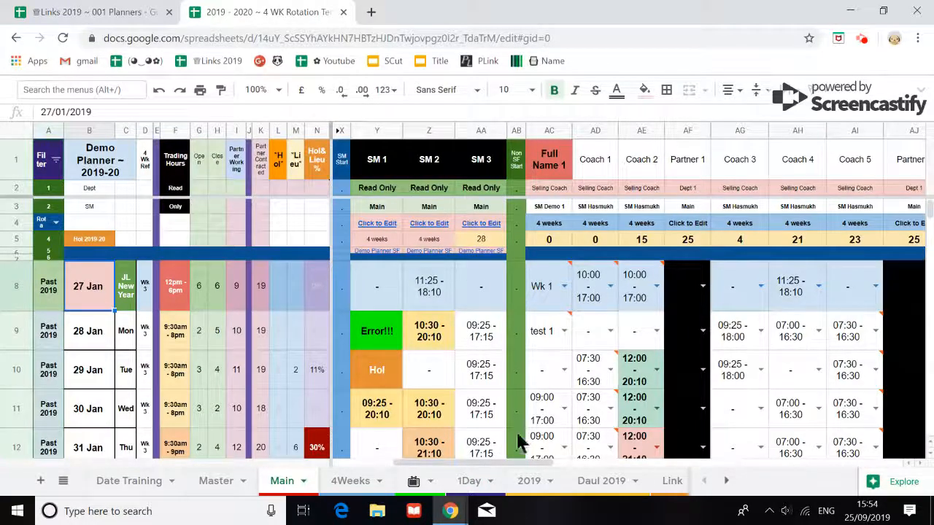
drag(464, 466, 403, 468)
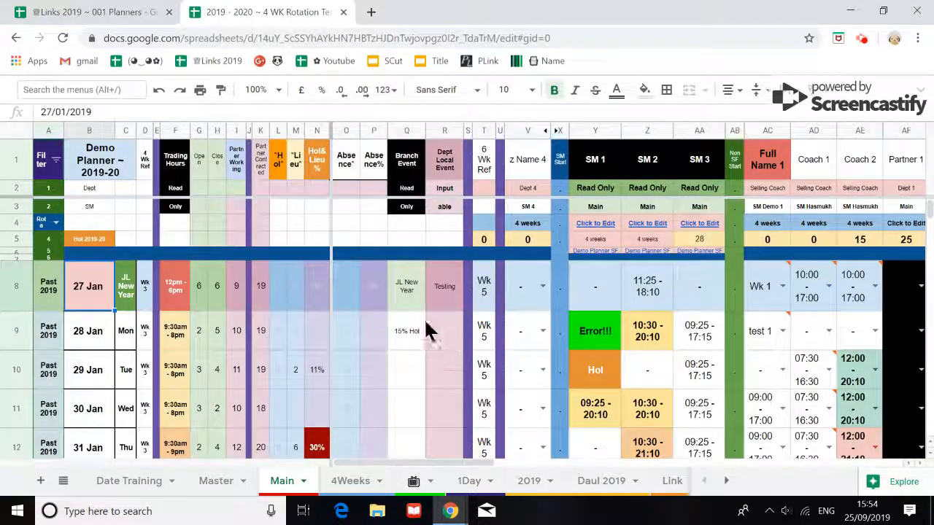
click(406, 292)
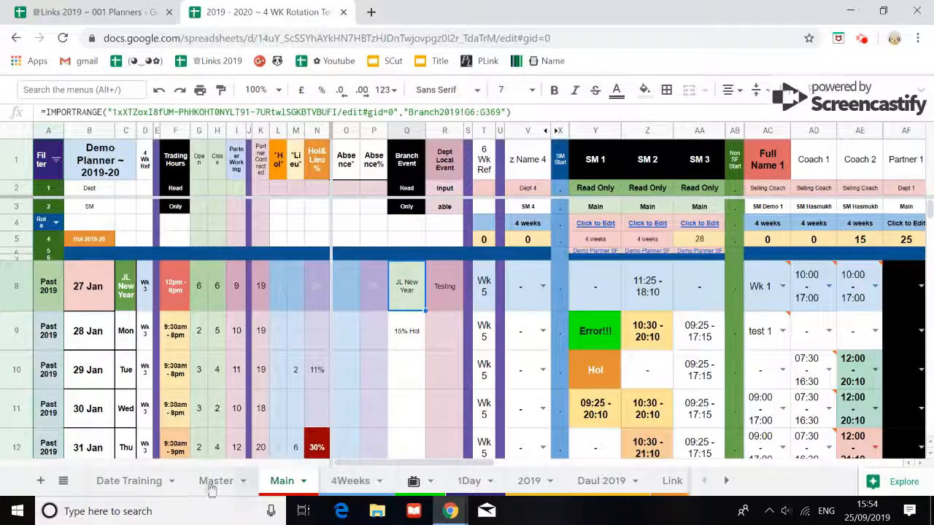
Copy the text 27 / 1 from B3 of Date Training into the 1Day sheet's Select Date cell and review the planner's results.
click(137, 484)
click(212, 188)
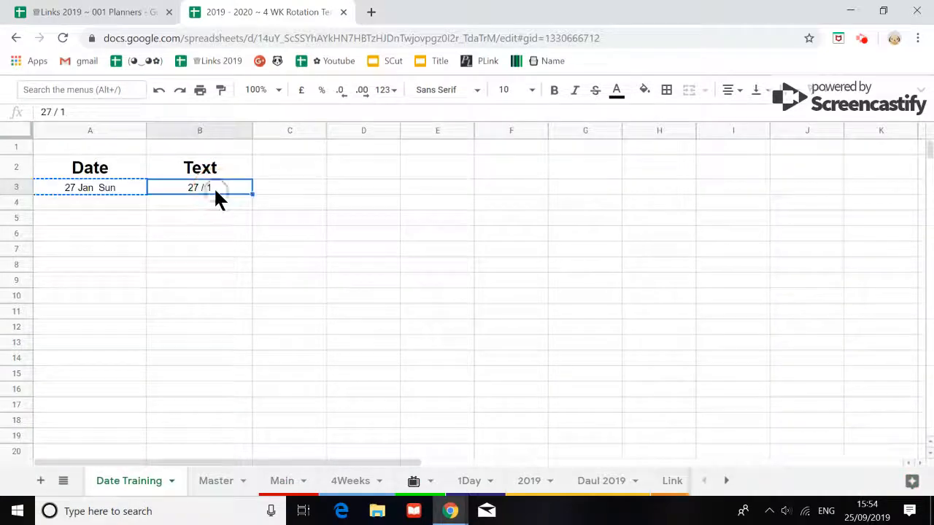
key(ctrl+c)
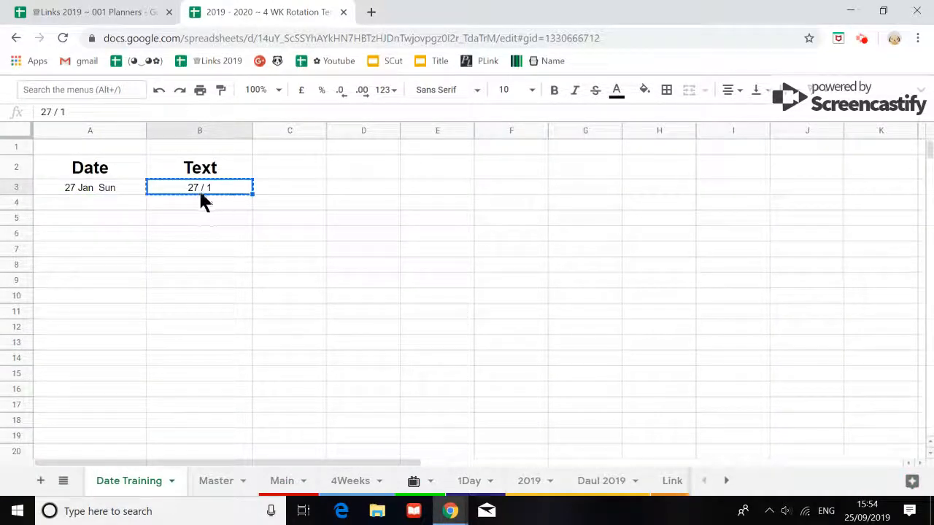
click(476, 483)
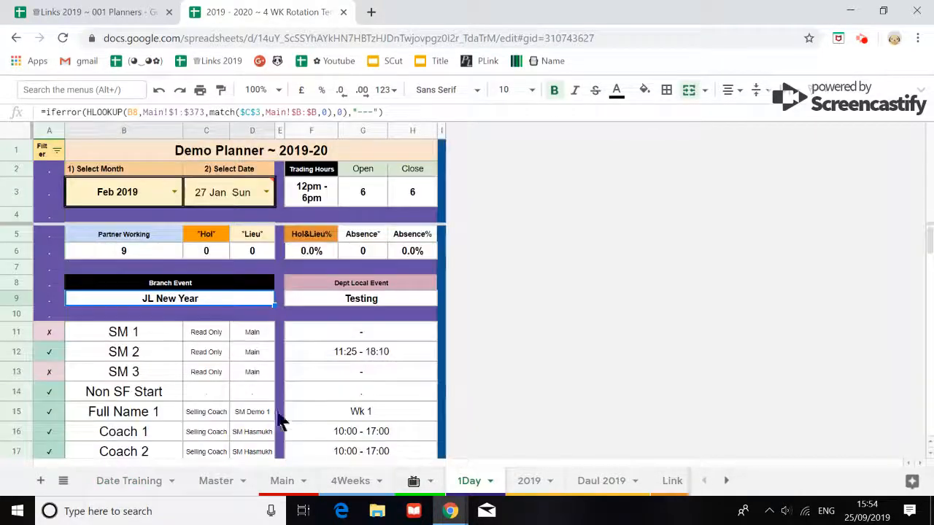
click(228, 204)
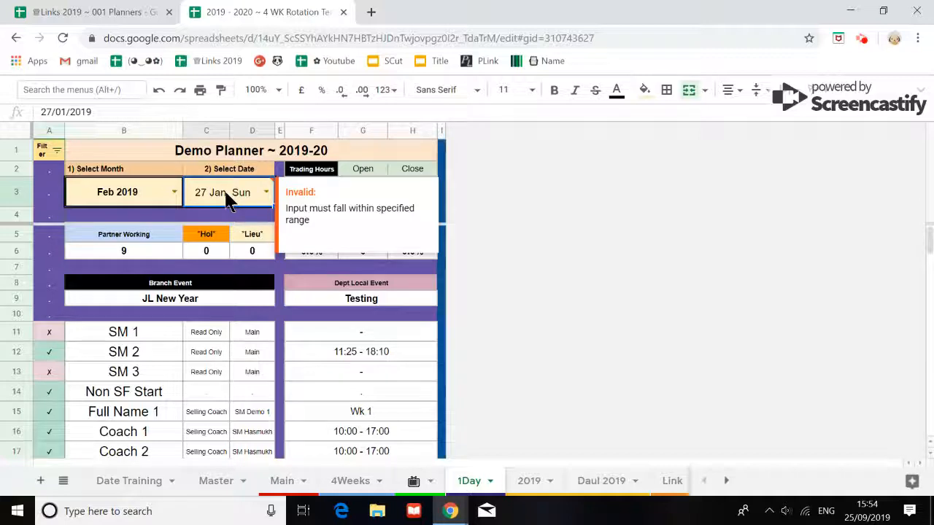
text(27/01)
click(499, 251)
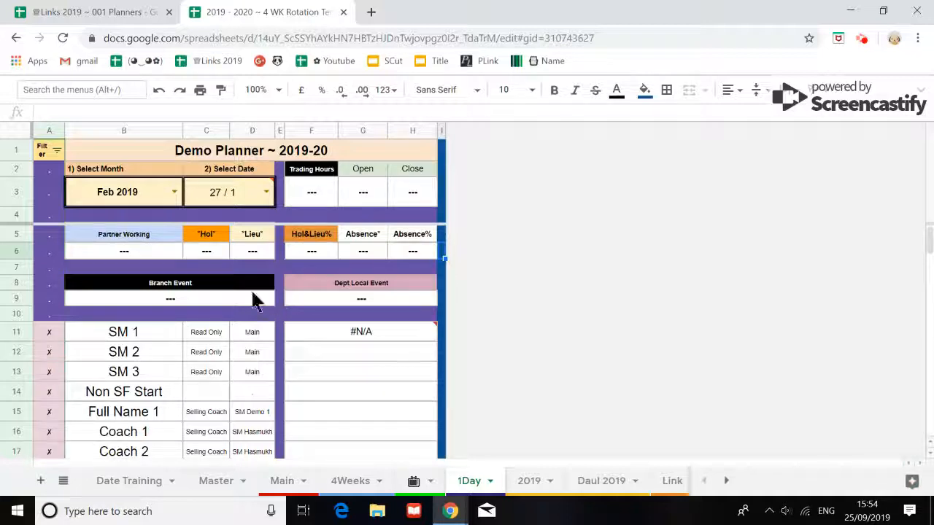
mouse_move(301, 326)
scroll(292, 314, down, 10)
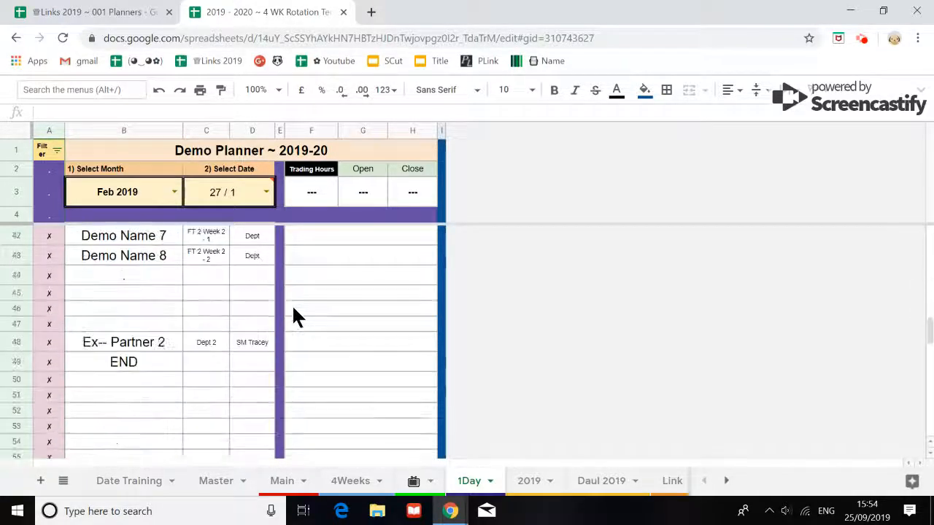
scroll(292, 306, up, 10)
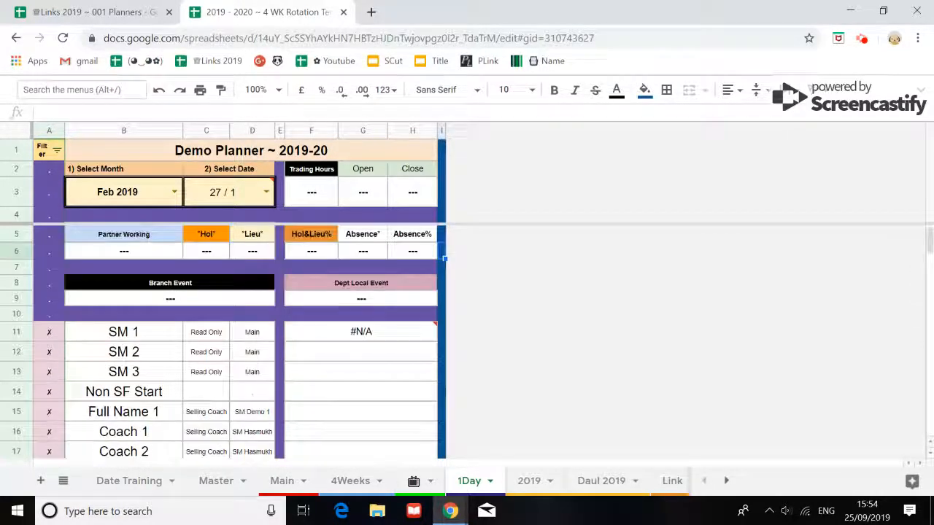
Replace the text in the 1Day sheet's Select Date cell with the listed date 24/02/2019, followed by 27/02/2019.
click(219, 198)
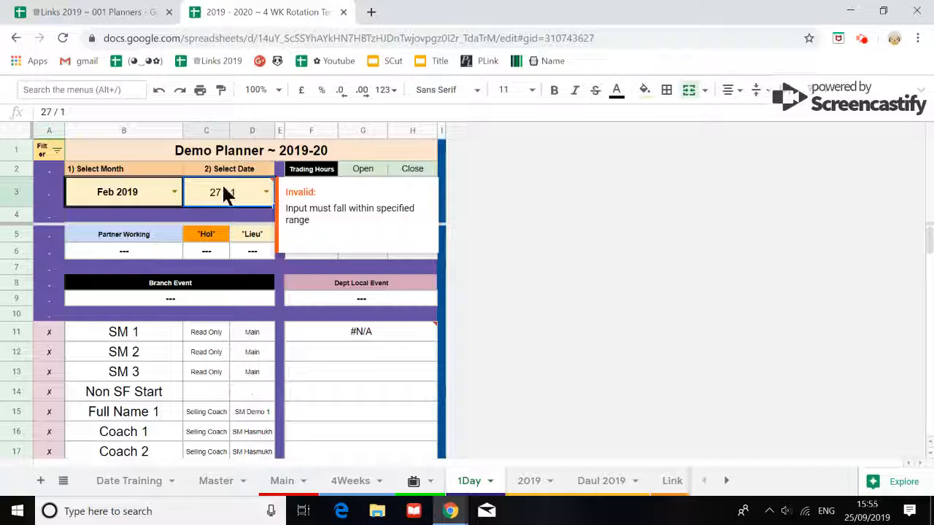
click(267, 194)
scroll(235, 260, down, 5)
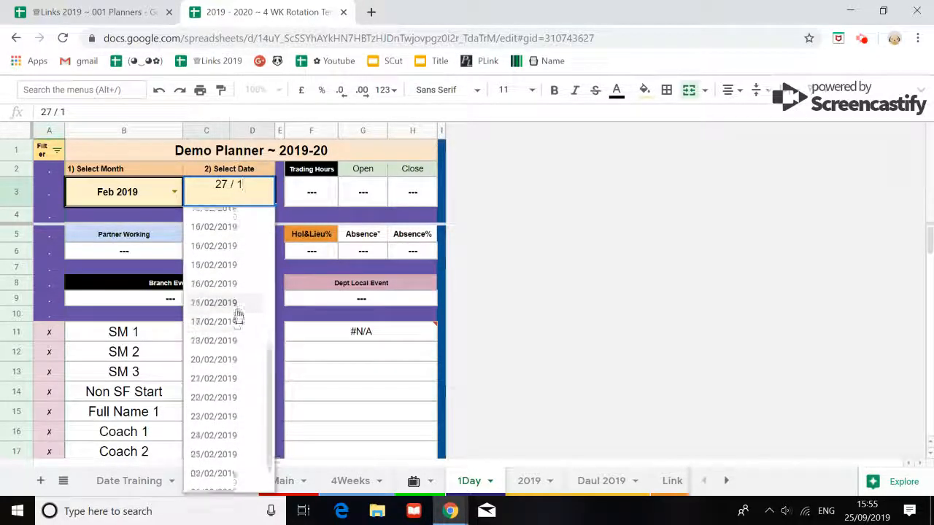
click(230, 334)
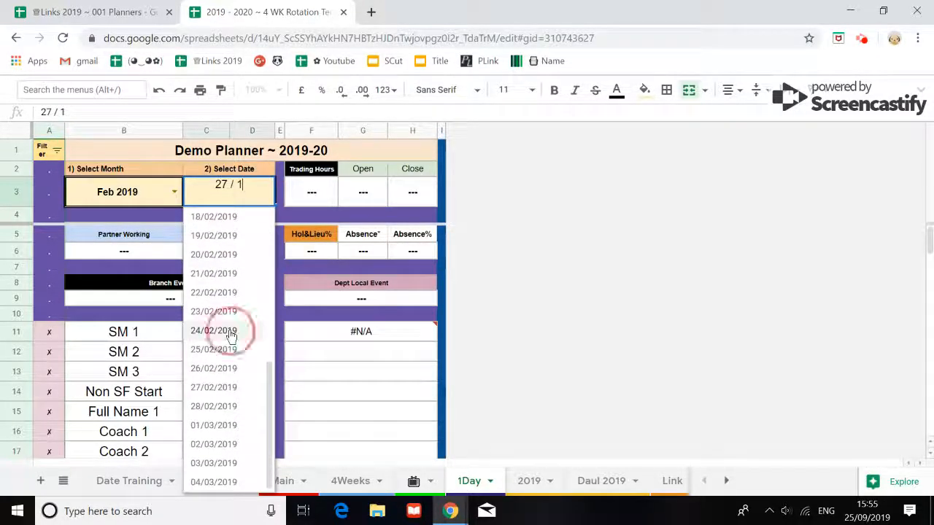
click(266, 192)
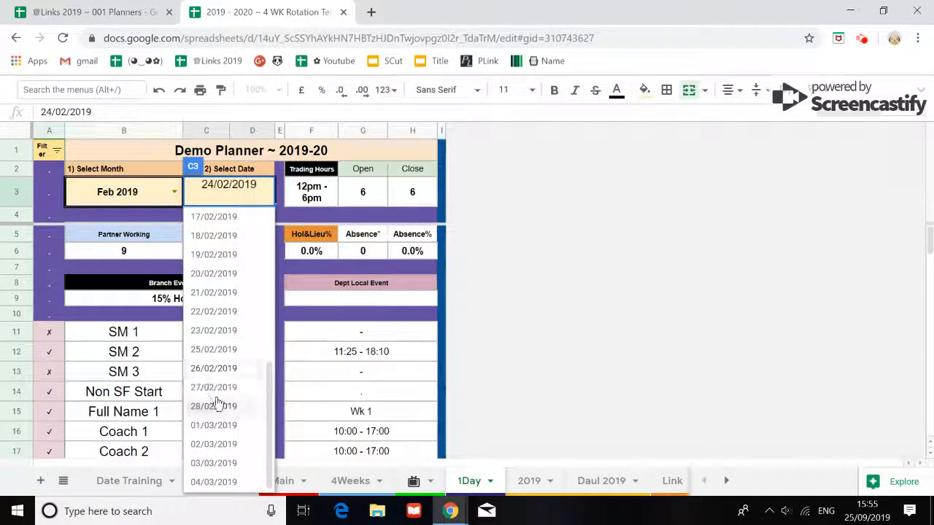
click(215, 388)
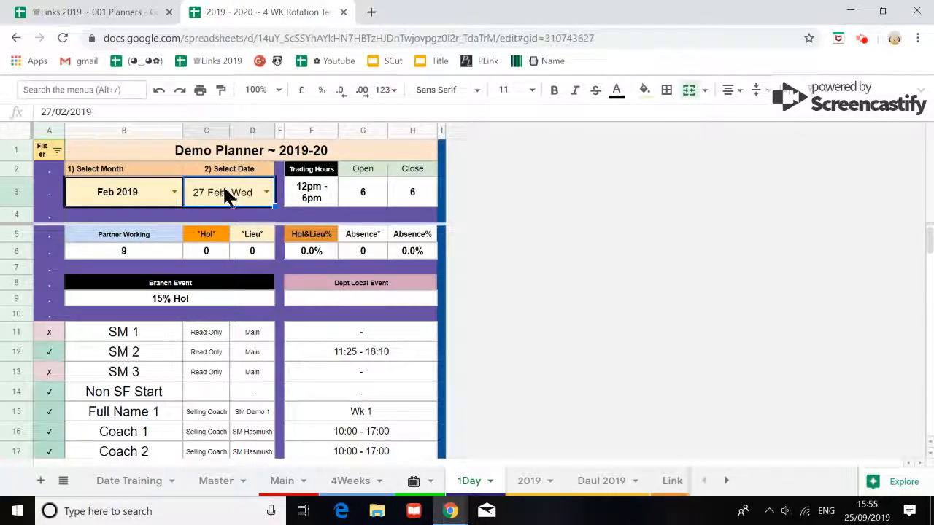
Return to the Date Training sheet and set its zoom to 125%.
click(131, 482)
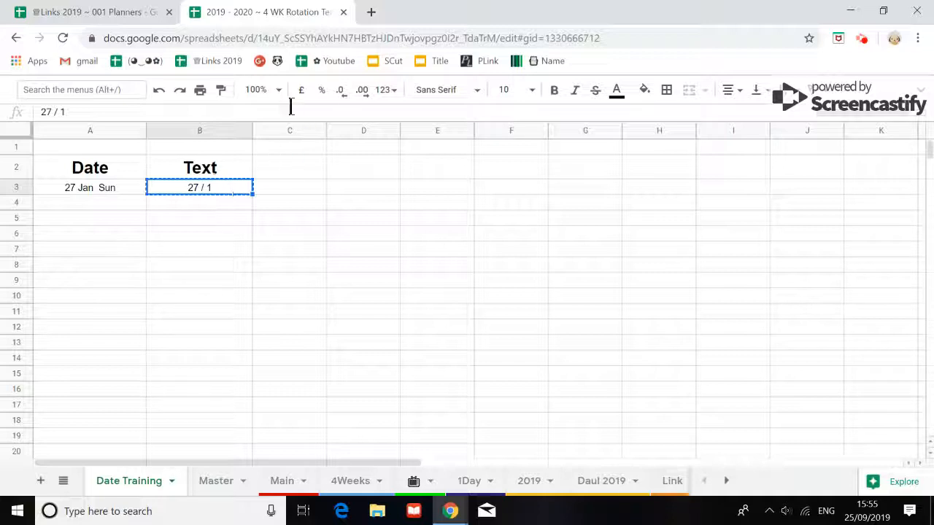
click(270, 89)
click(267, 210)
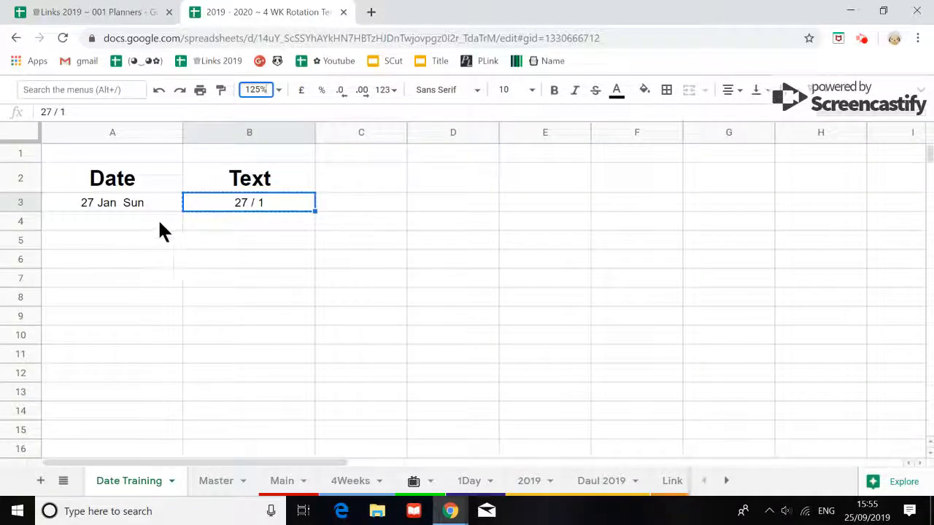
key(ctrl+c)
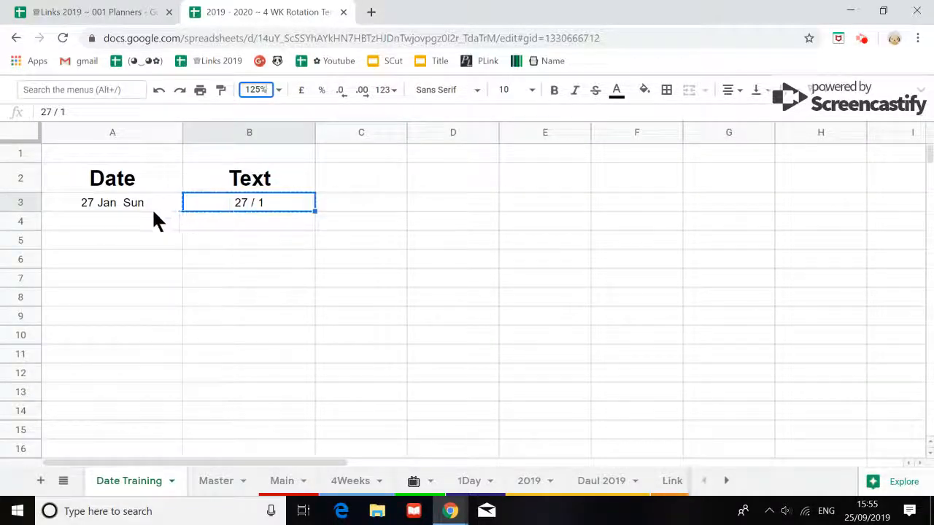
Enter the date 28/1/20 in cell A4 of the Date column.
click(111, 217)
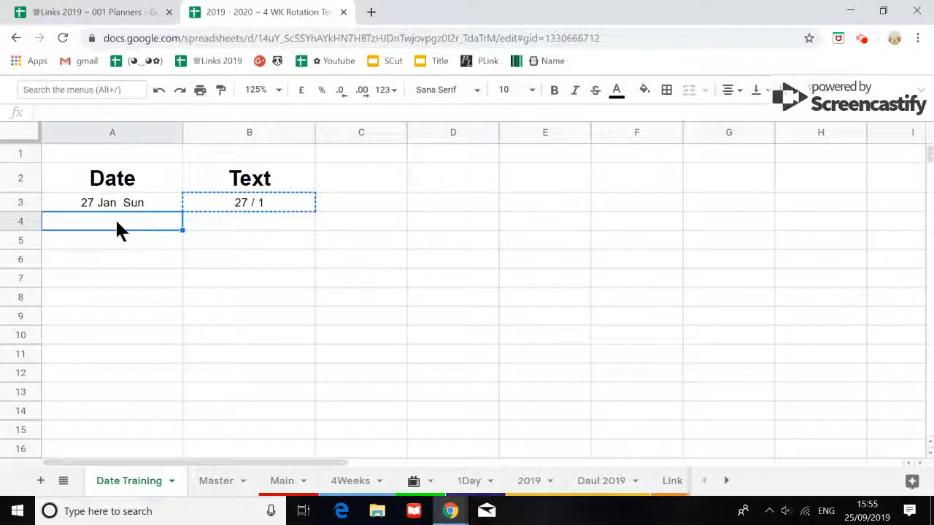
text(2)
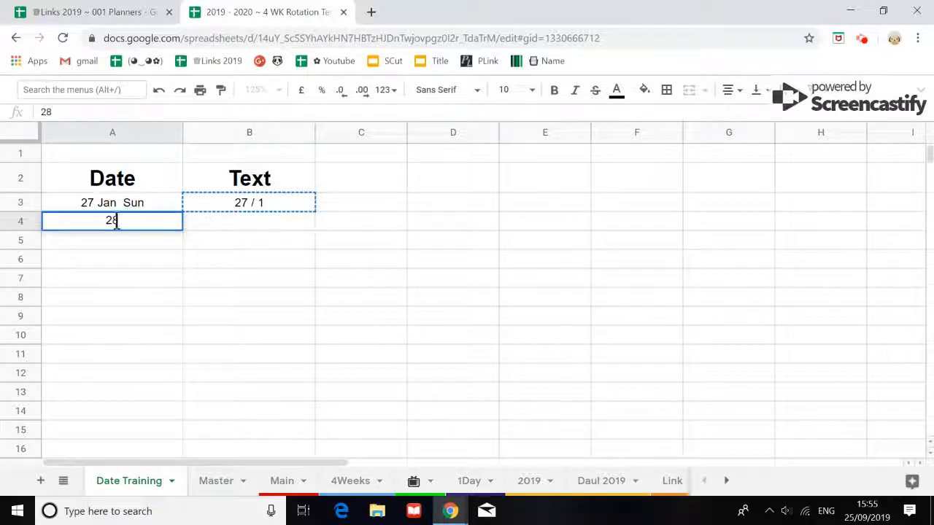
text(8/1/20)
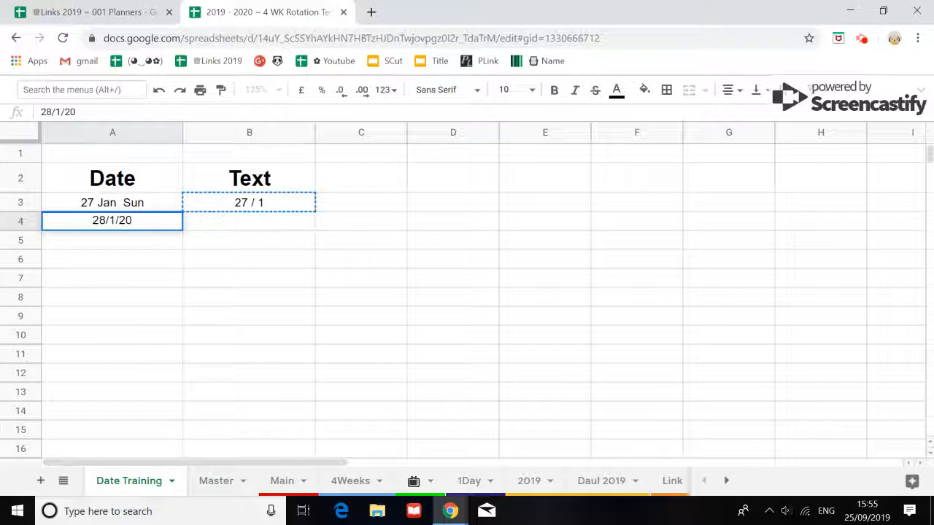
key(Return)
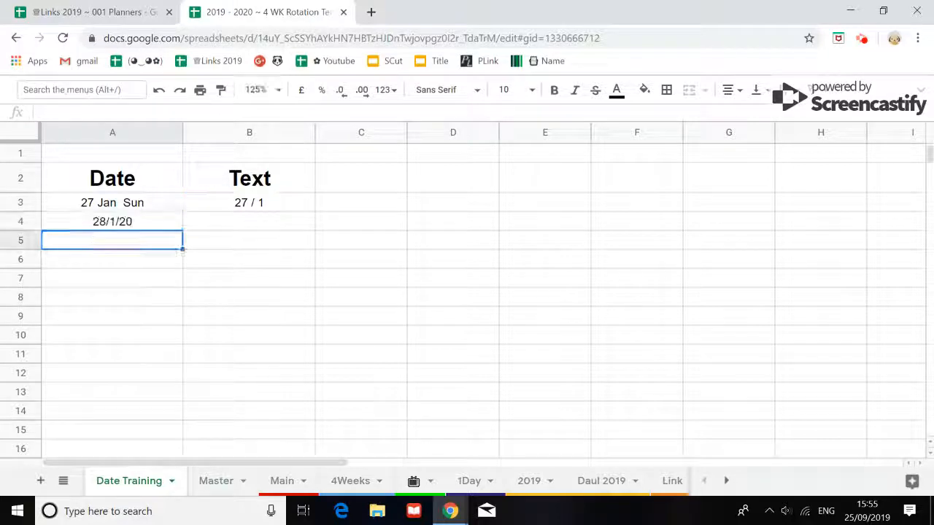
Open the custom date and time formats for cell A4 and look through the preset formats.
click(167, 228)
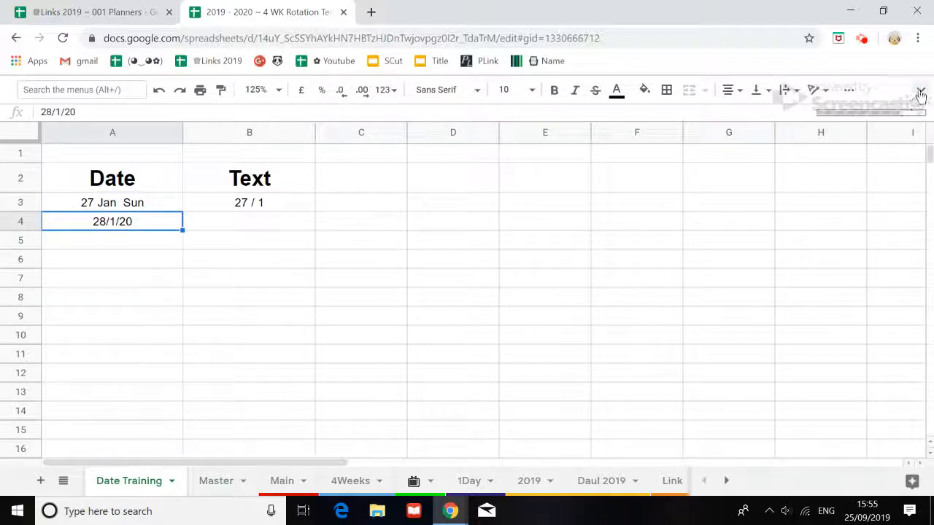
key(ctrl+shift+f)
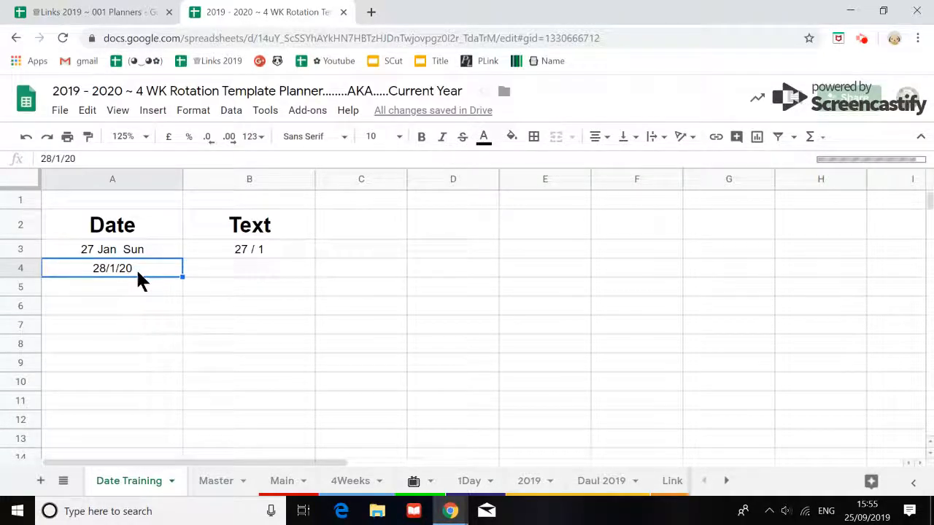
click(196, 117)
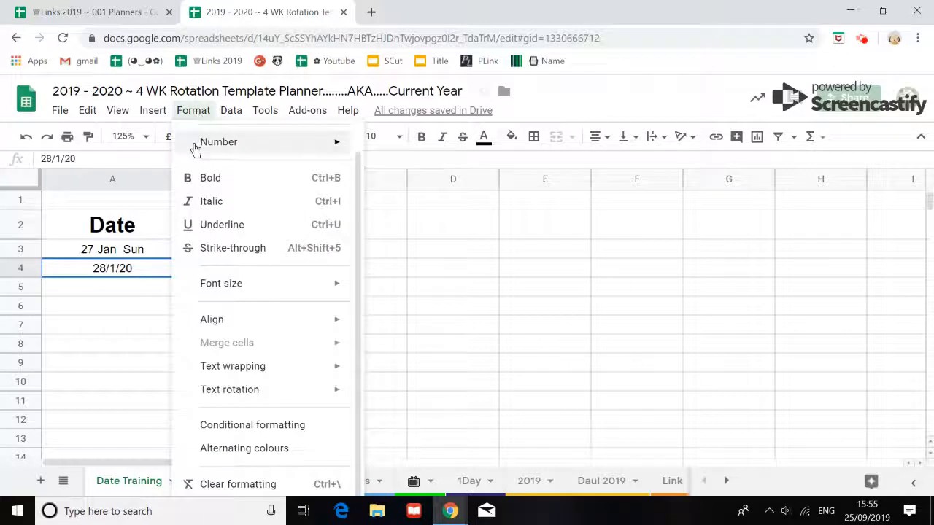
mouse_move(194, 148)
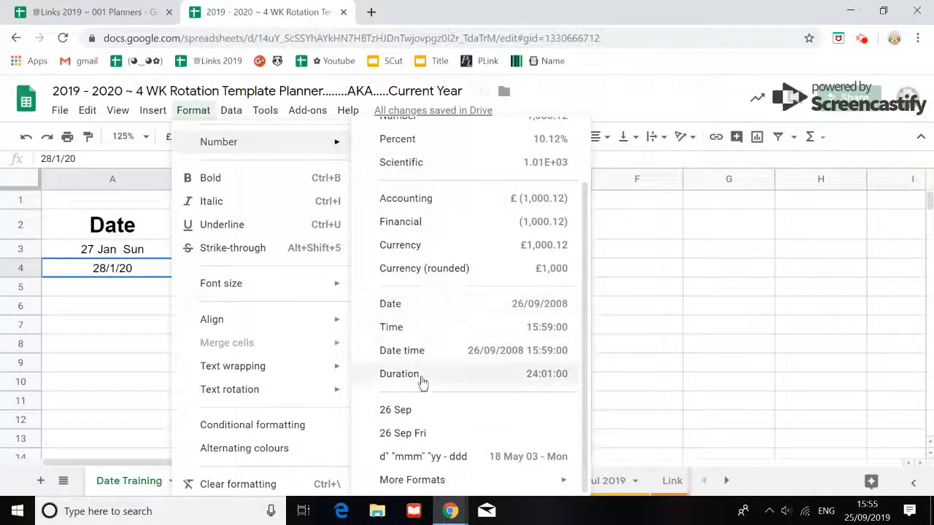
mouse_move(435, 485)
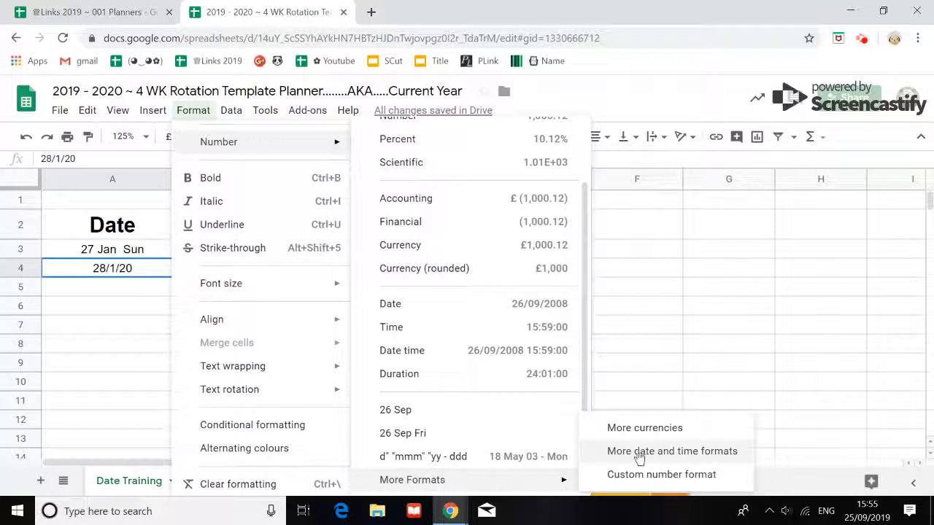
click(700, 460)
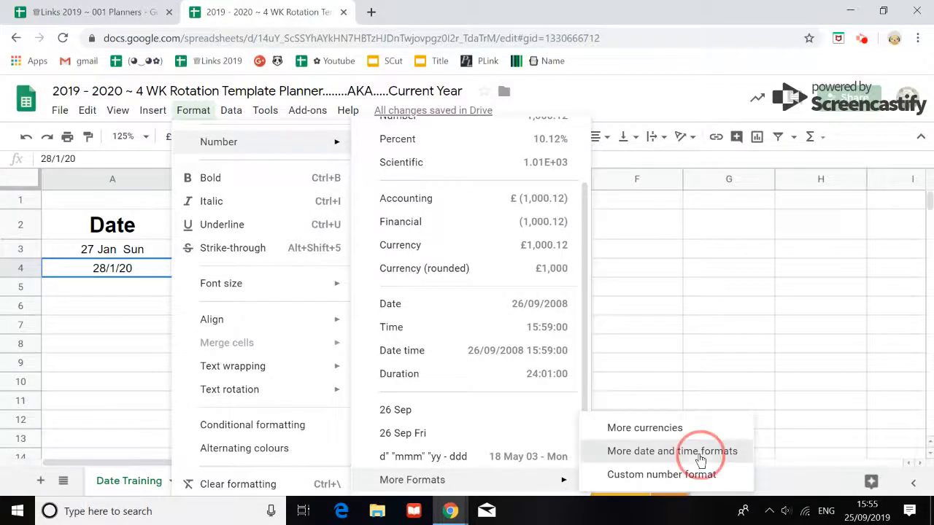
scroll(422, 285, down, 1)
scroll(418, 257, down, 6)
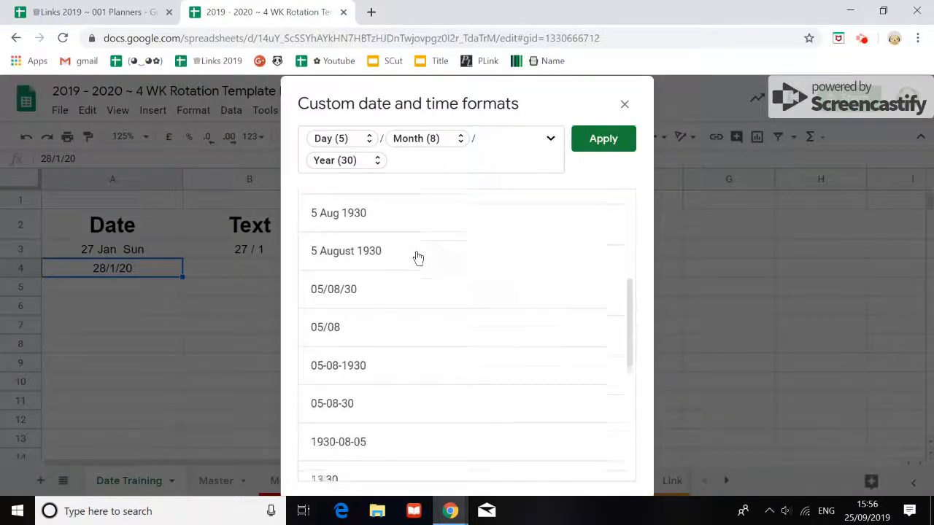
scroll(419, 257, down, 1)
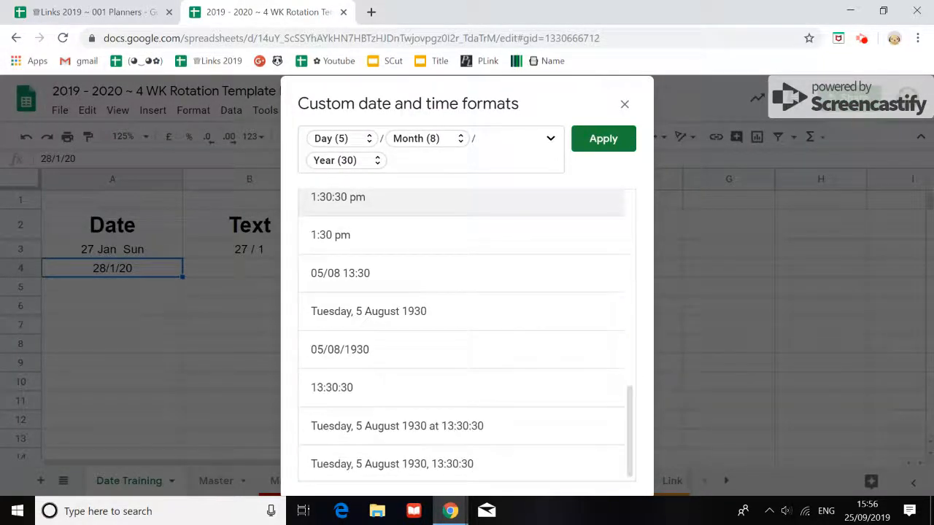
scroll(421, 399, up, 10)
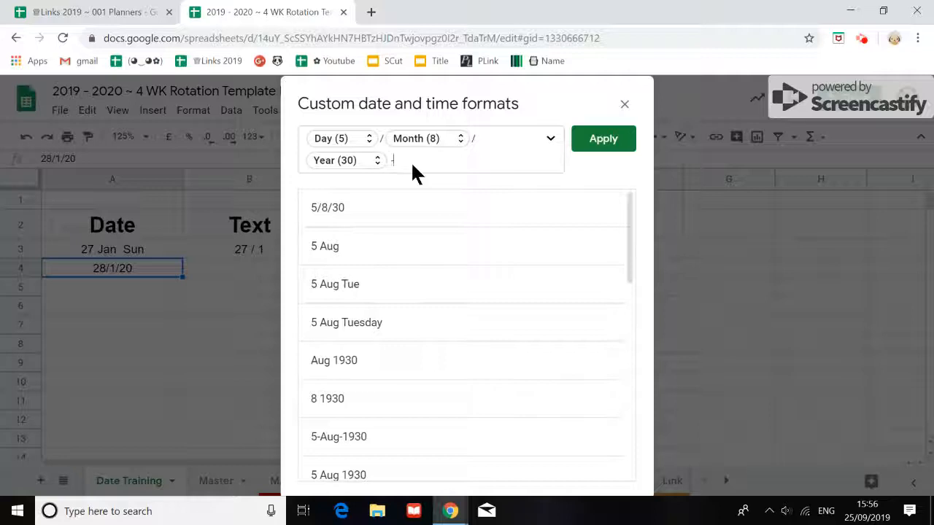
Add a hyphen and an abbreviated day name (Tue) after the year in the custom date format.
text(-)
key(BackSpace)
click(552, 141)
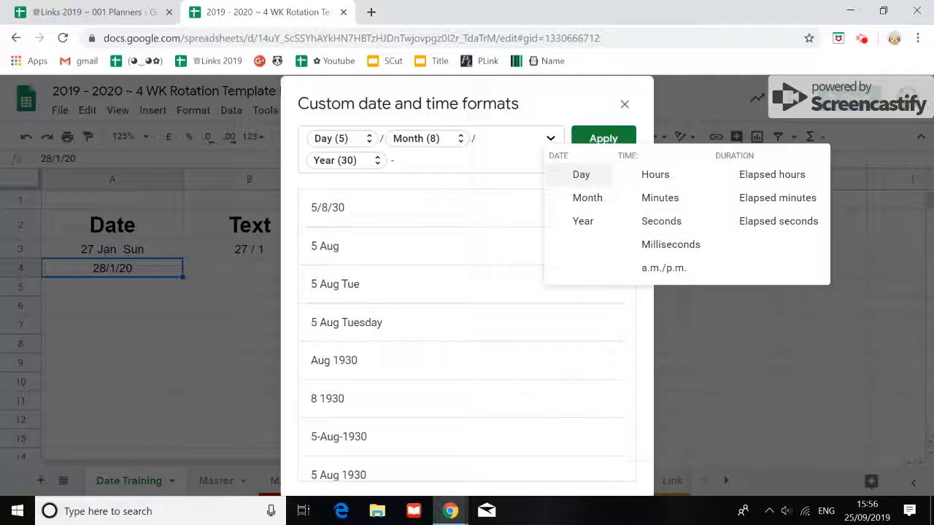
click(593, 175)
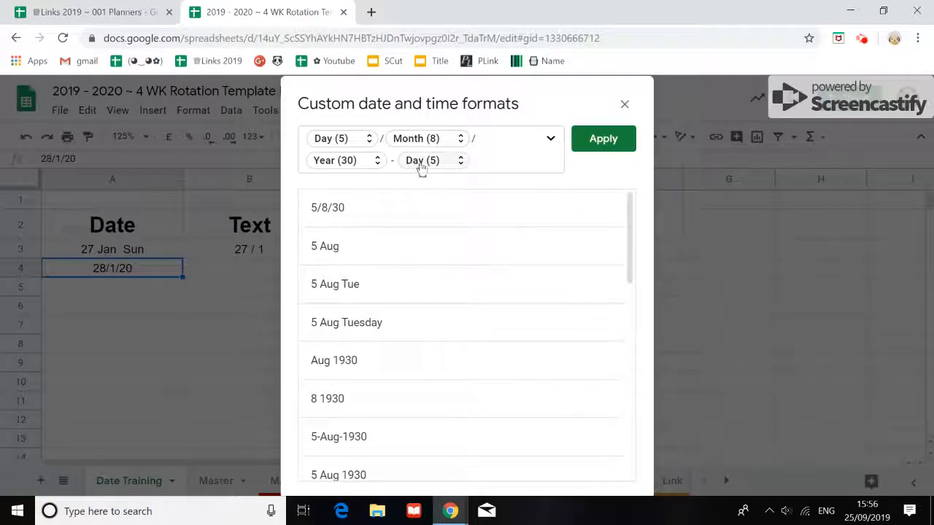
click(460, 163)
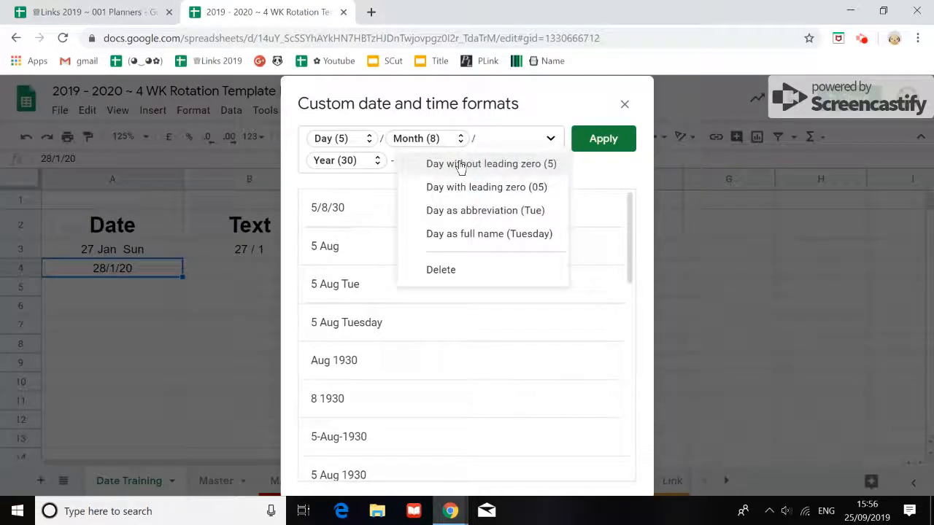
click(465, 212)
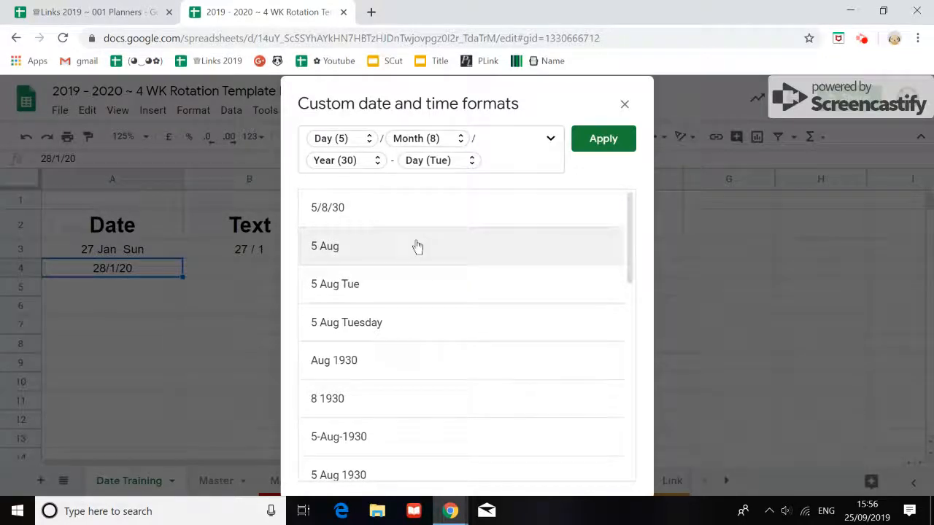
Set the custom format's year to four digits (1930) and month to abbreviation (Aug), and apply it to A4.
click(379, 163)
click(382, 190)
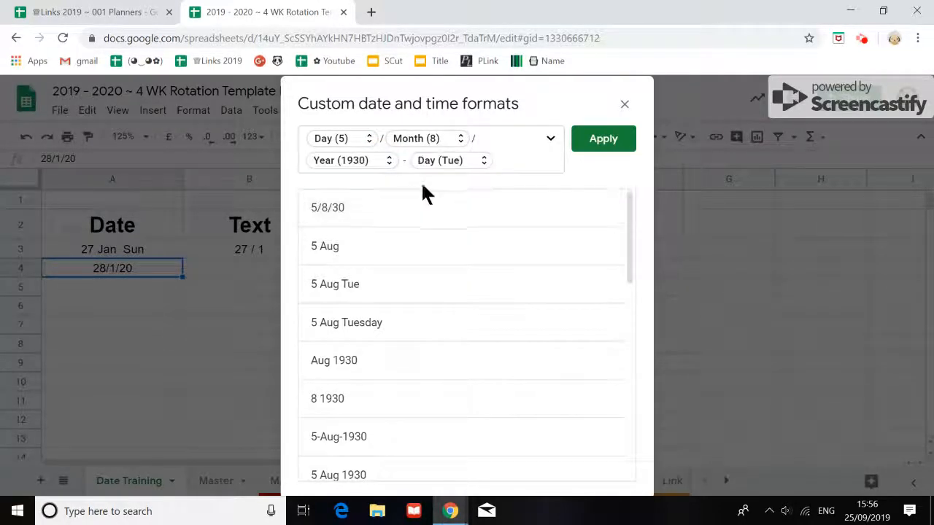
click(460, 139)
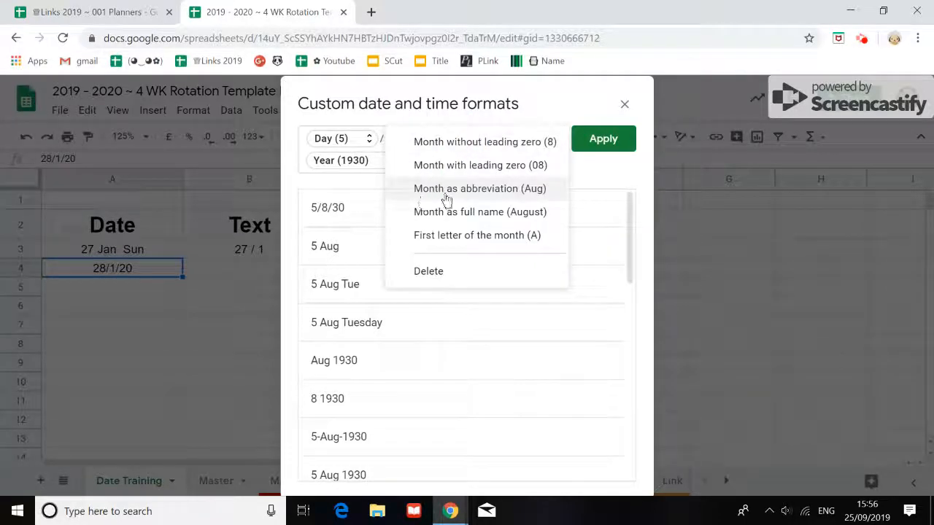
click(486, 191)
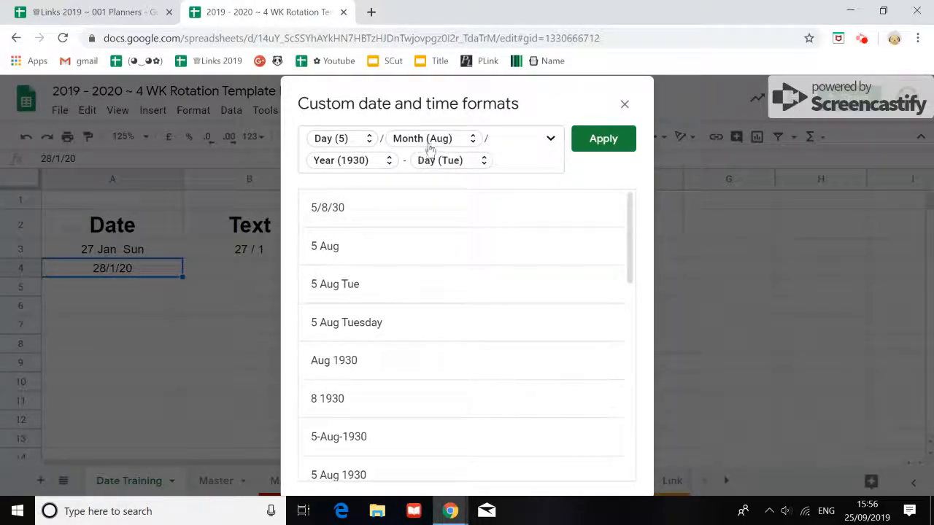
click(616, 141)
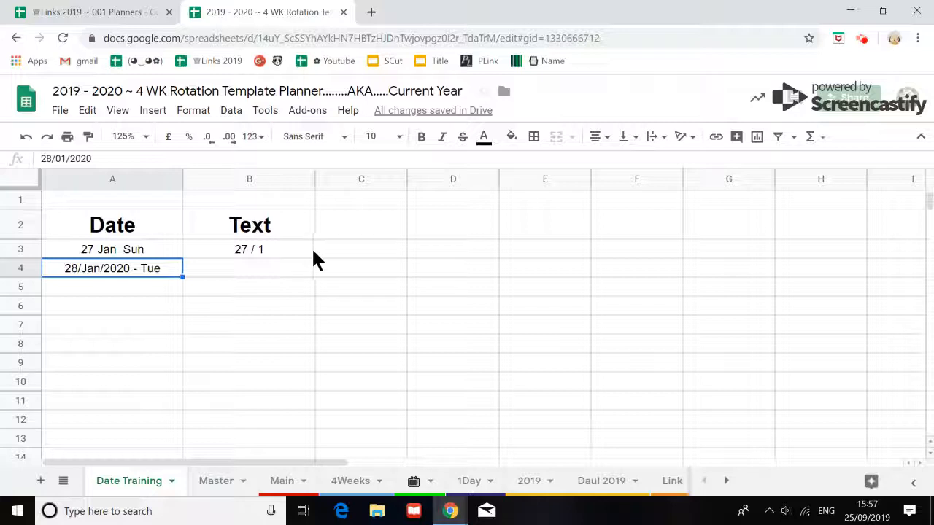
Enter the date 27/1 without spaces in cell D3.
click(452, 252)
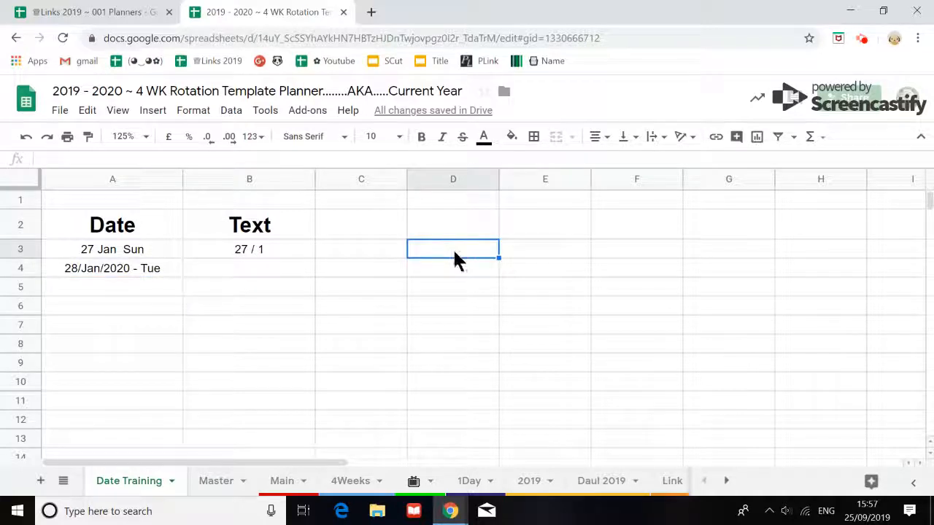
text(27)
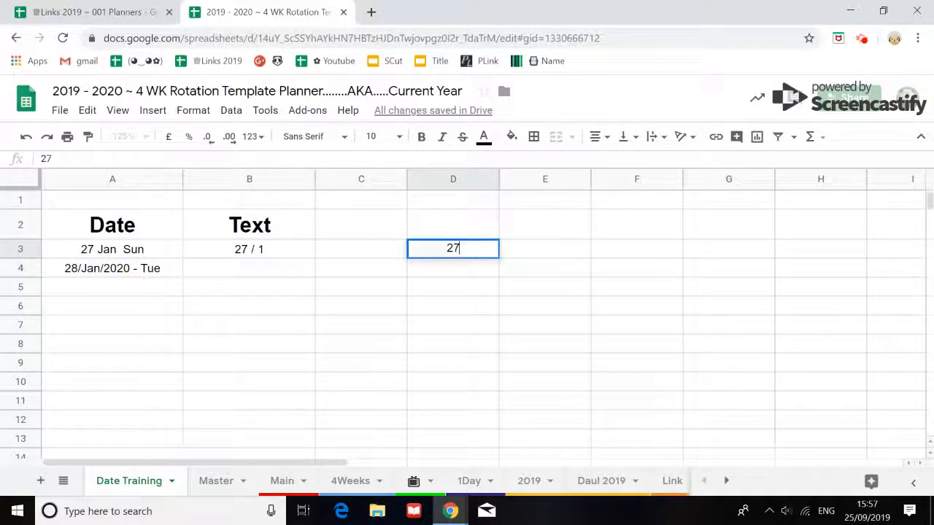
text(/1)
key(Return)
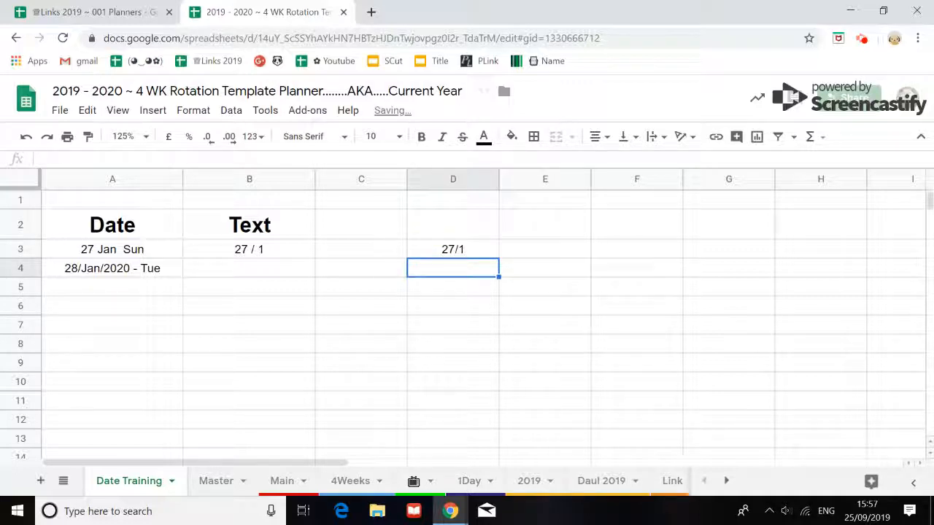
Apply the 26 Sep Fri date format to cell D3 and keep that cell selected.
click(460, 250)
click(252, 136)
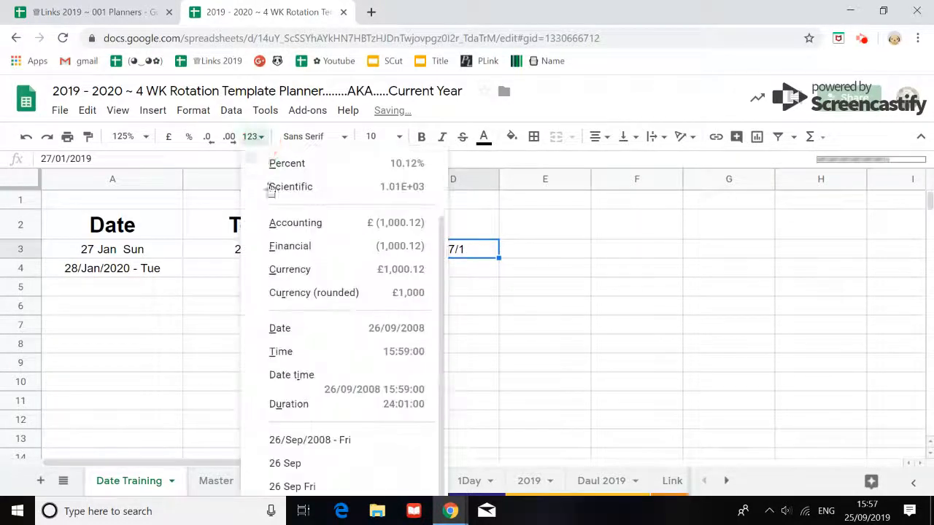
click(332, 487)
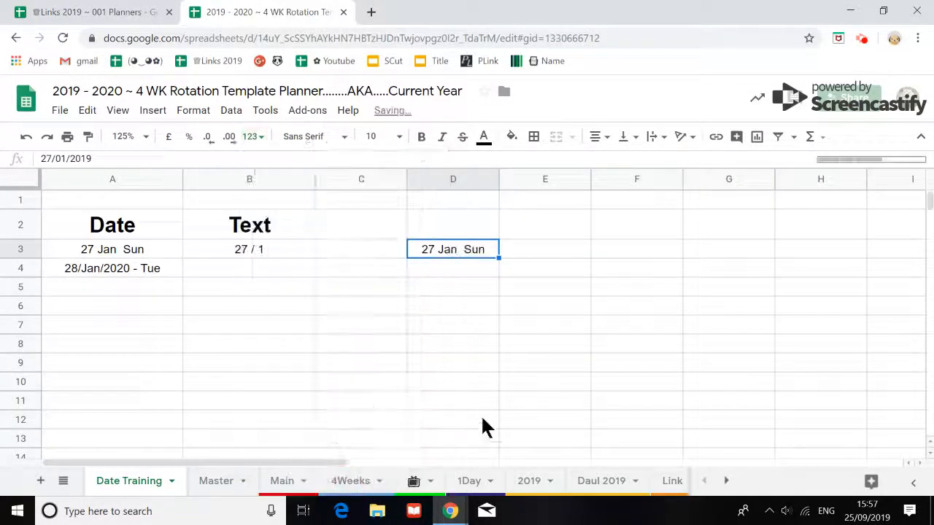
click(468, 285)
click(455, 248)
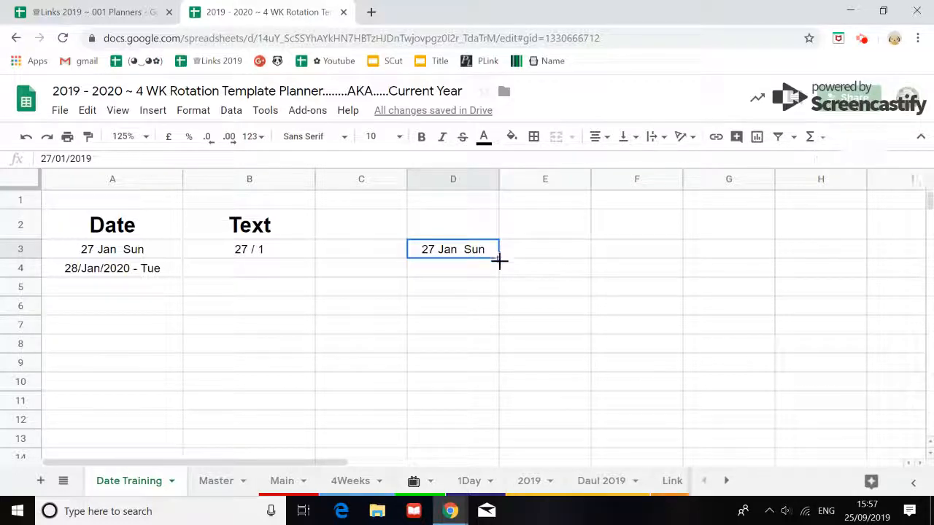
Autofill the date in D3 down to D11, and fill it across row 3 to I3.
drag(499, 259, 479, 376)
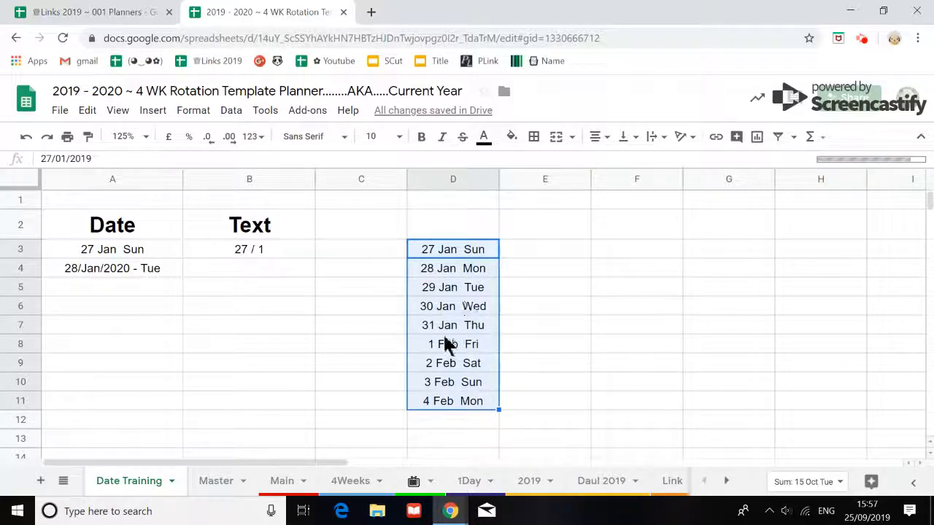
click(468, 253)
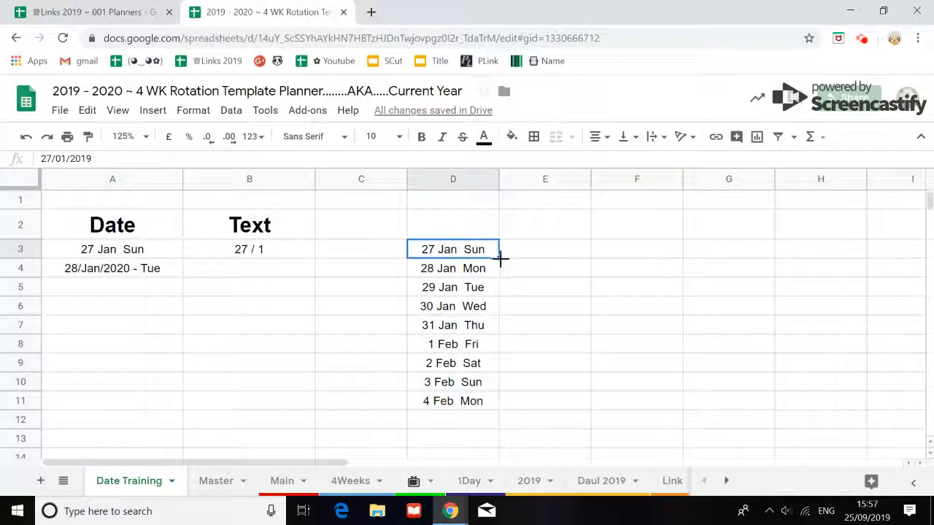
drag(508, 256, 915, 261)
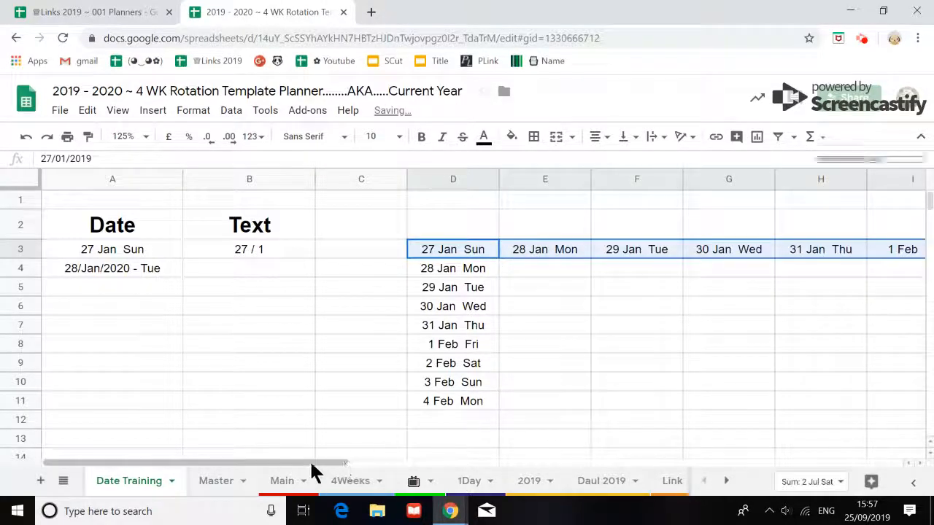
drag(309, 459, 408, 464)
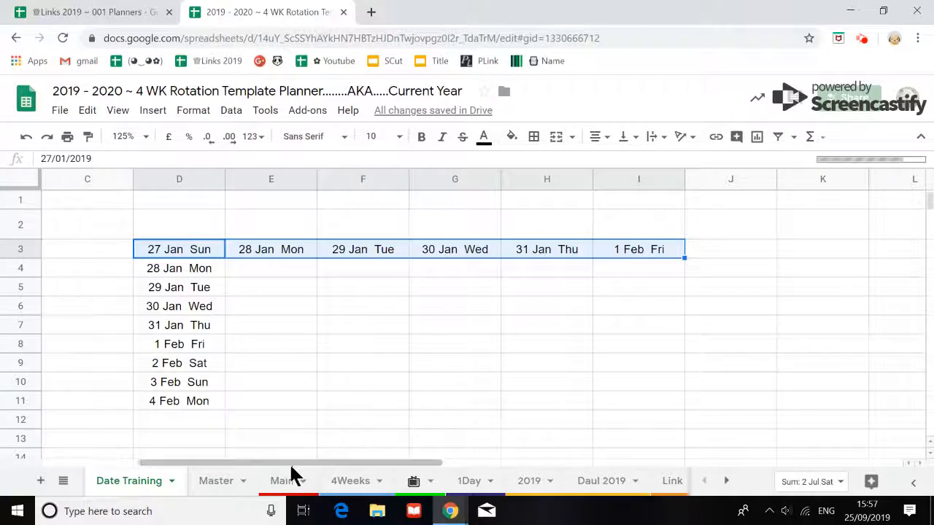
drag(289, 463, 267, 461)
scroll(325, 292, down, 1)
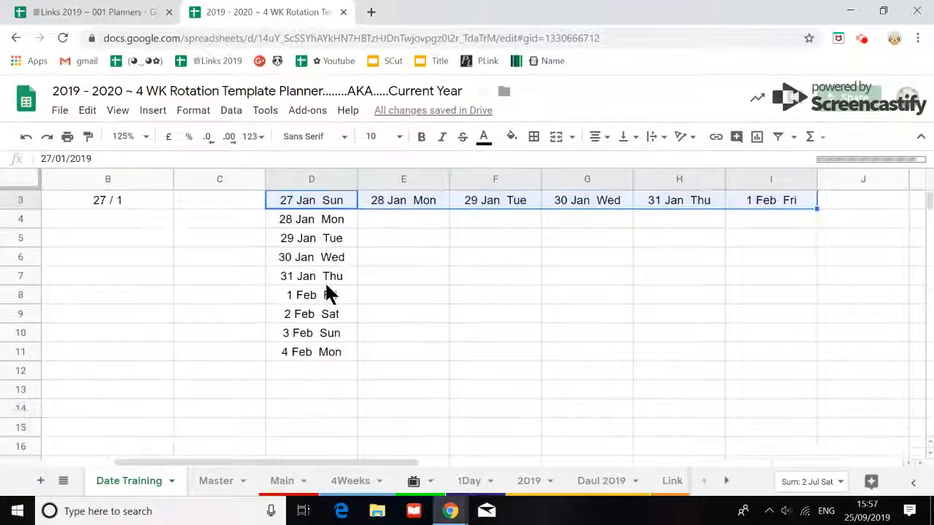
scroll(325, 292, up, 1)
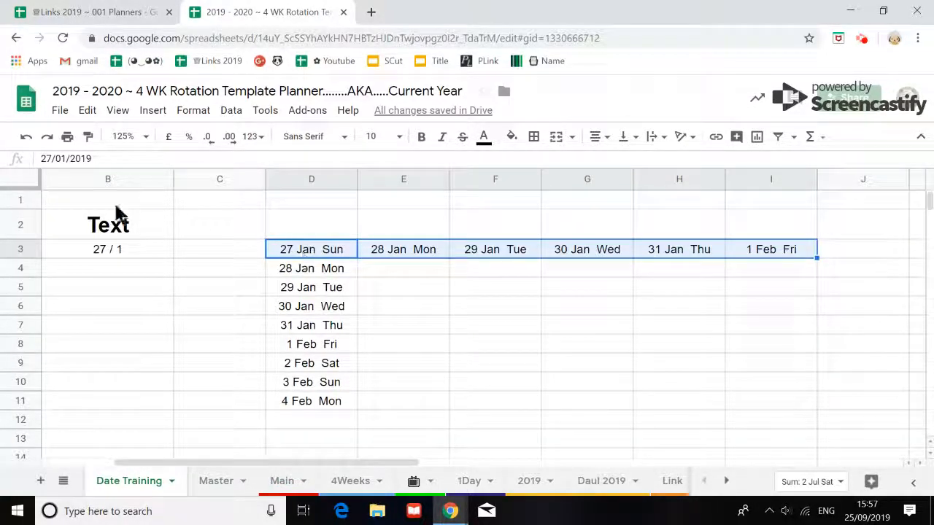
Undo both date fills, keeping only the original date in D3.
click(26, 137)
click(26, 138)
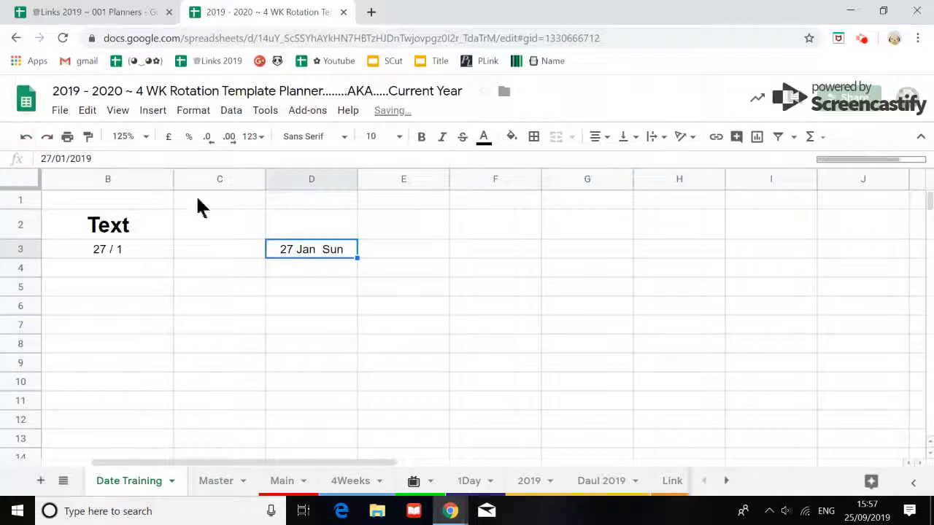
Enter the formula =D3+1 in E3 and fill it across row 3 to J3.
click(393, 250)
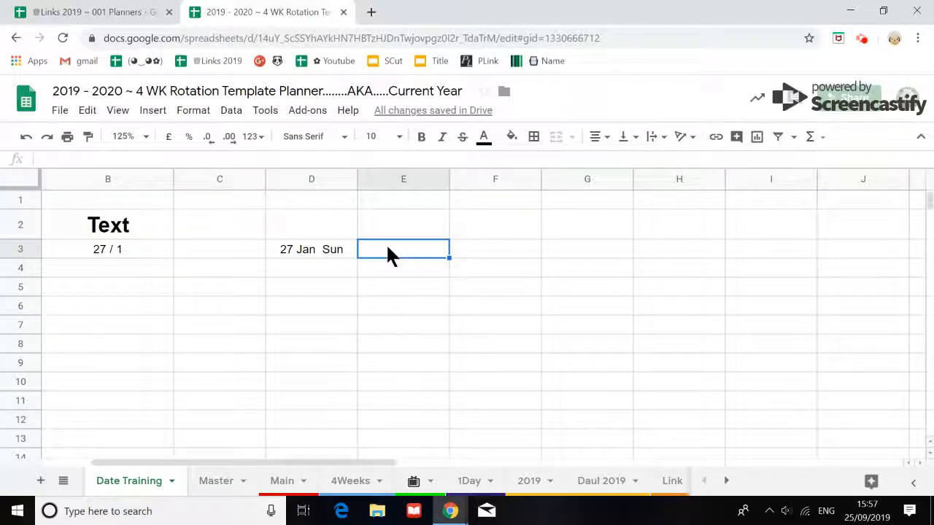
text(=)
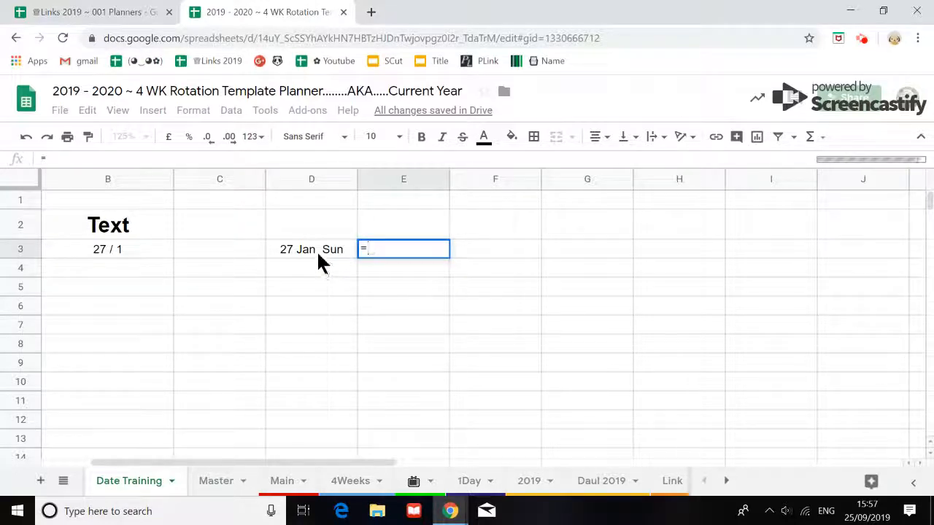
click(317, 250)
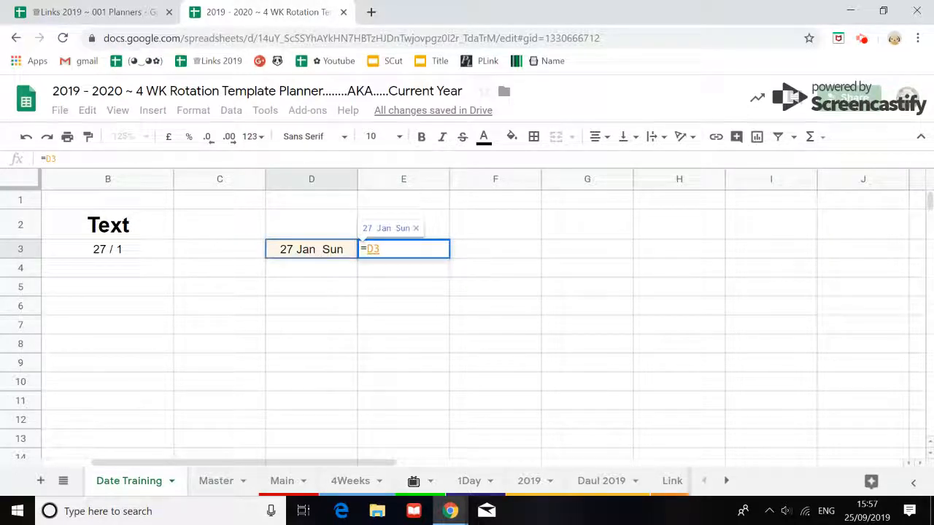
text(+1)
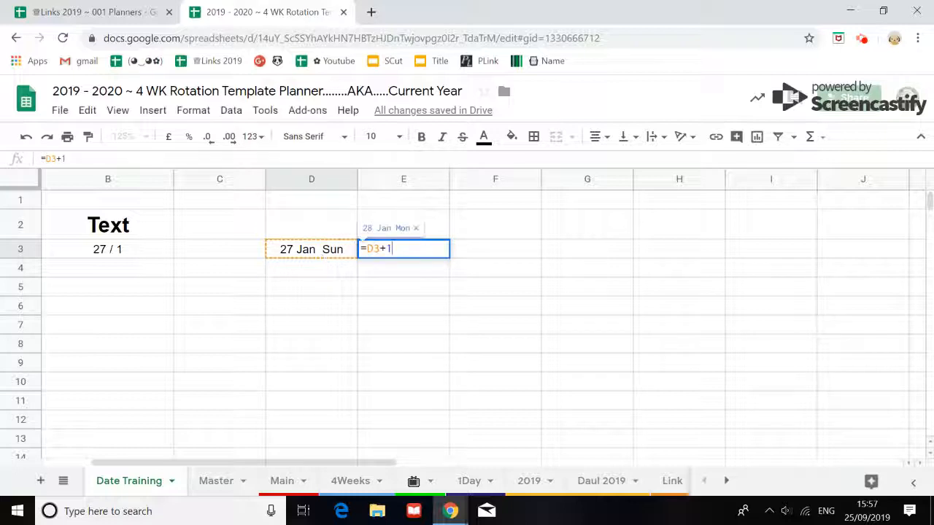
key(Return)
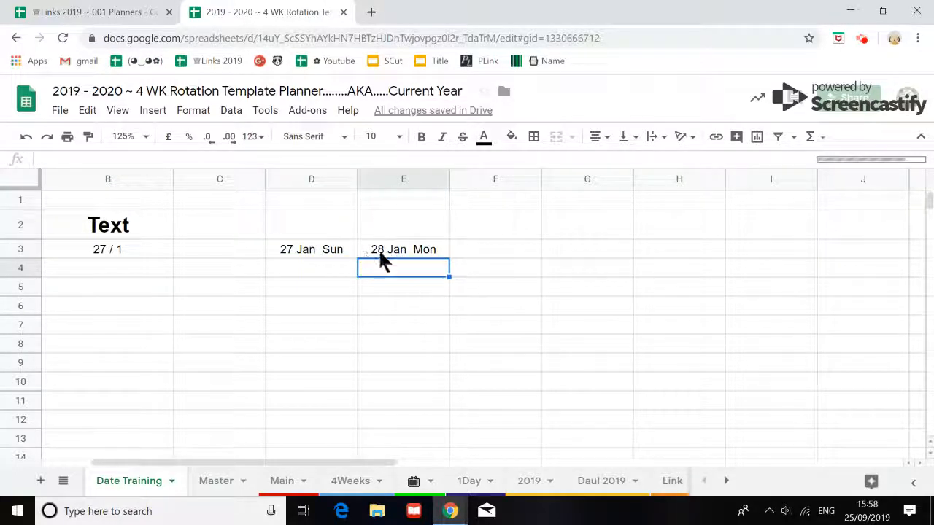
click(403, 255)
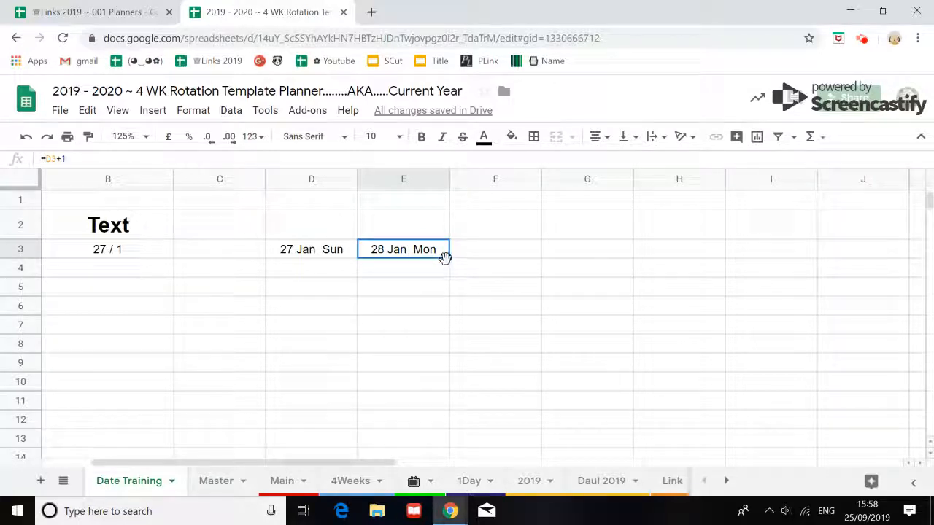
drag(450, 256, 832, 263)
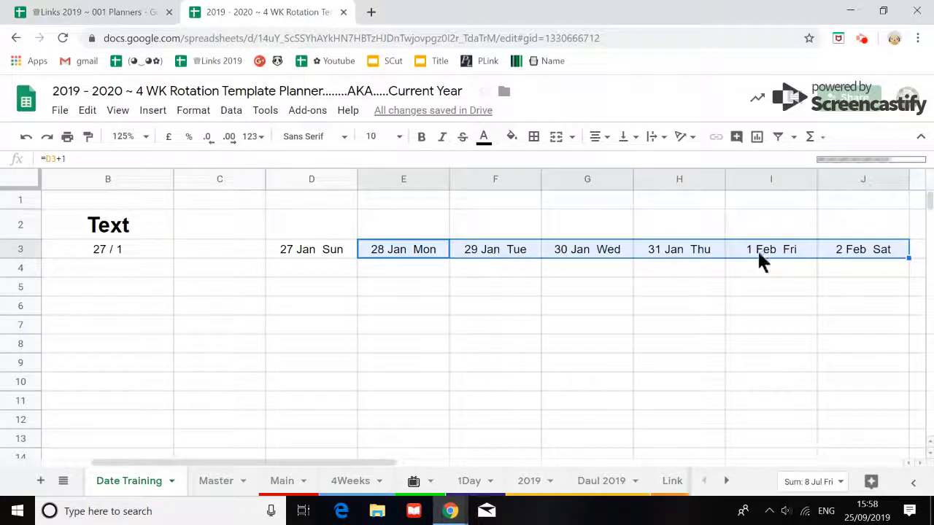
Change the week's start date in D3 to 3/2.
click(325, 247)
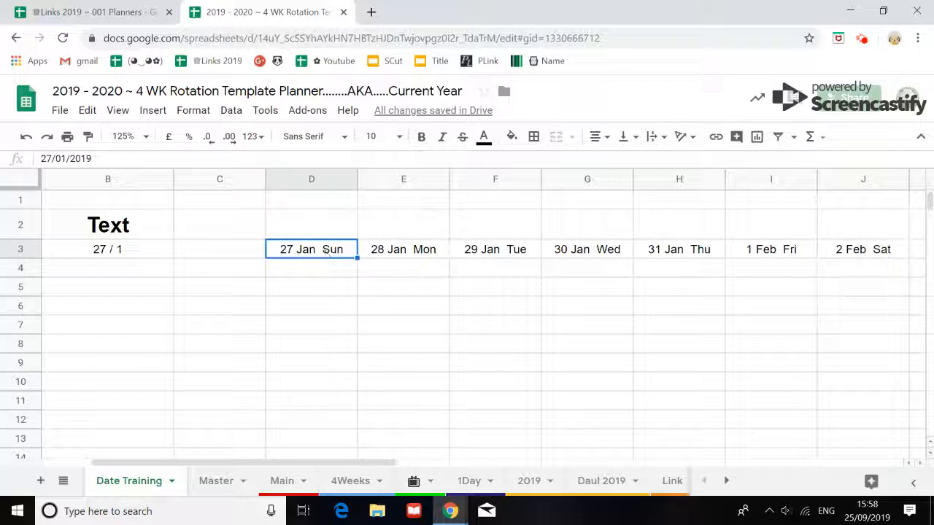
text(3/2)
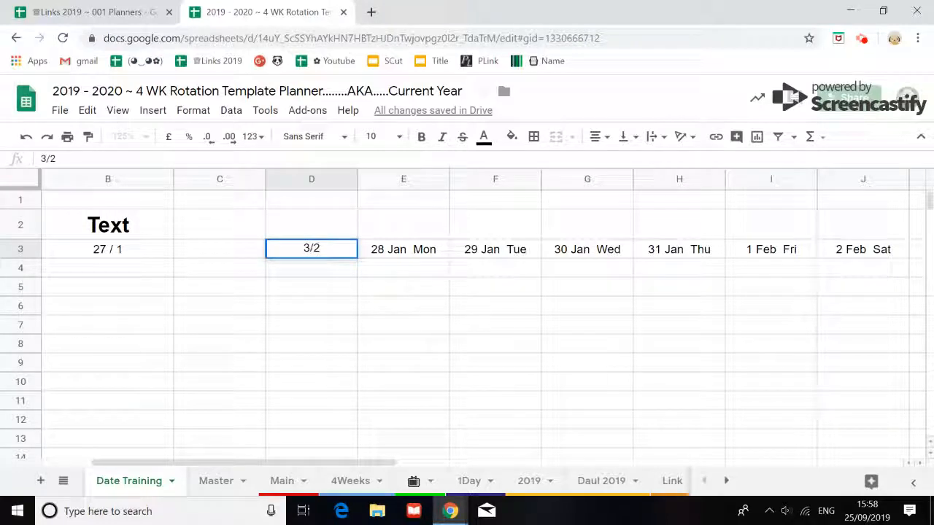
key(Return)
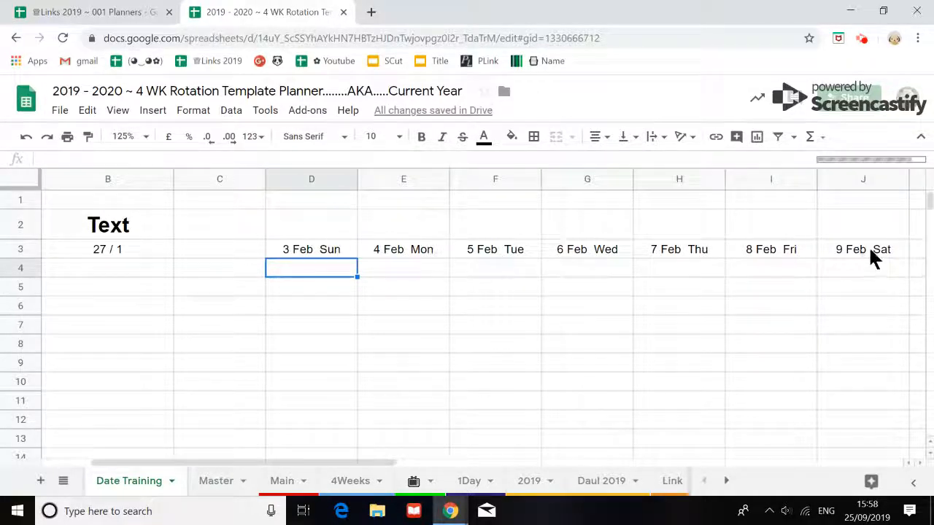
Examine the start date in D3 and how each formula from E3 to J3 refers to the cell before it.
click(410, 252)
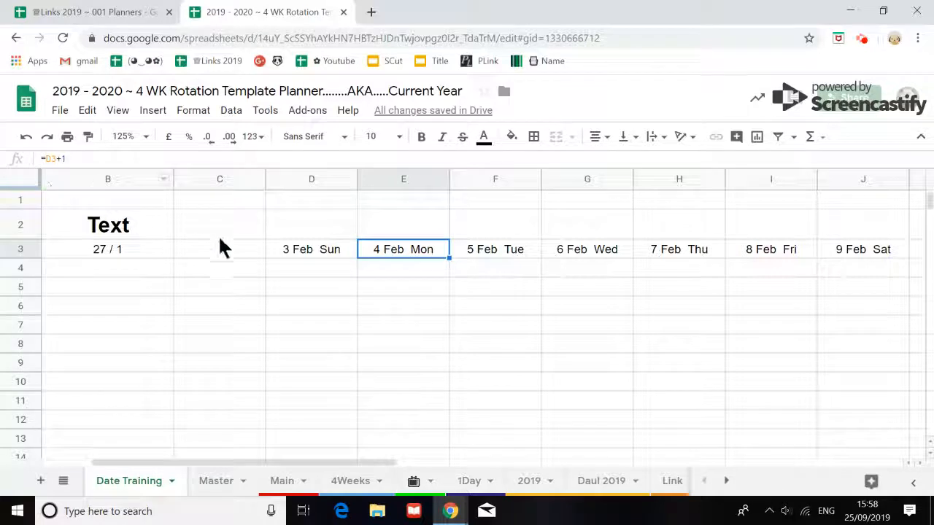
click(305, 251)
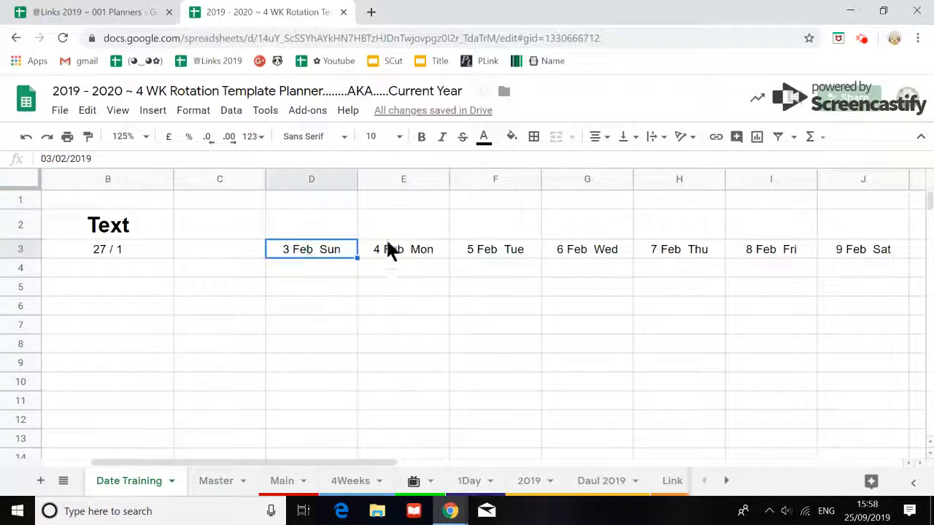
click(407, 246)
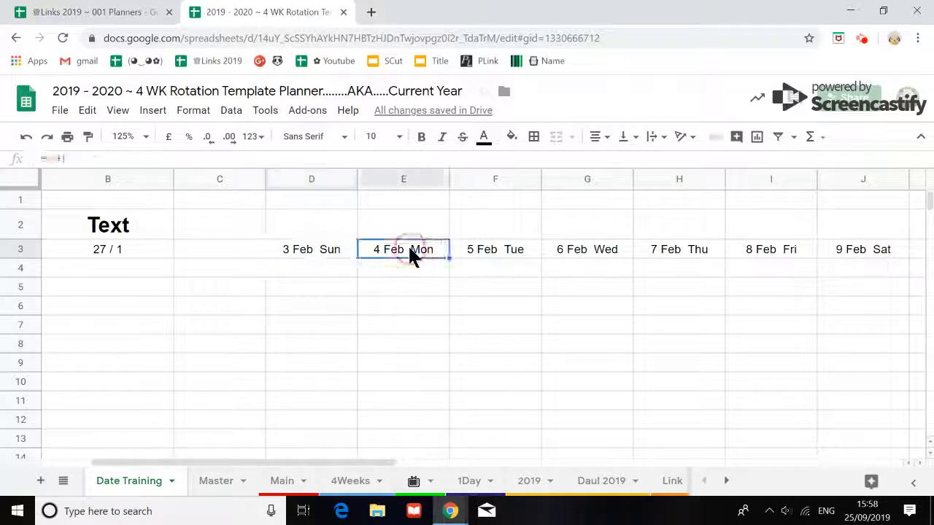
click(501, 249)
click(602, 252)
click(505, 254)
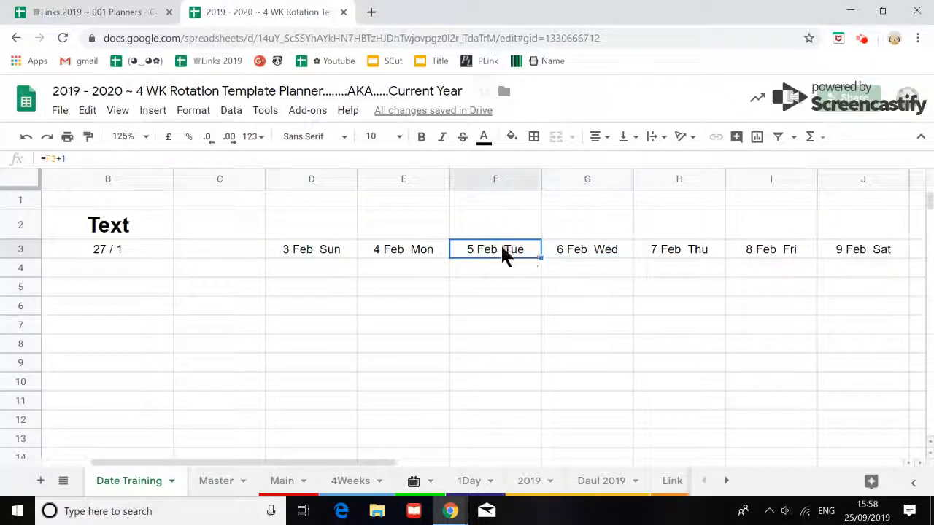
click(668, 247)
click(602, 252)
click(767, 261)
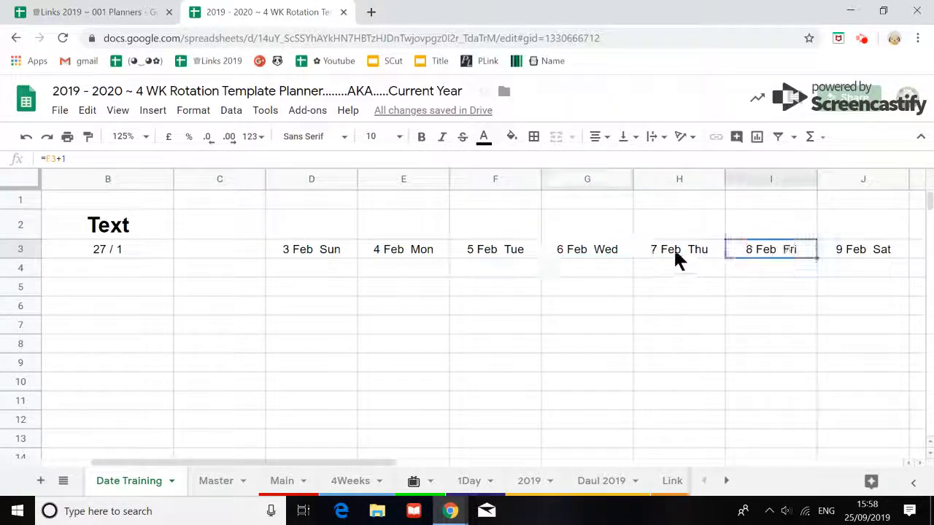
click(676, 260)
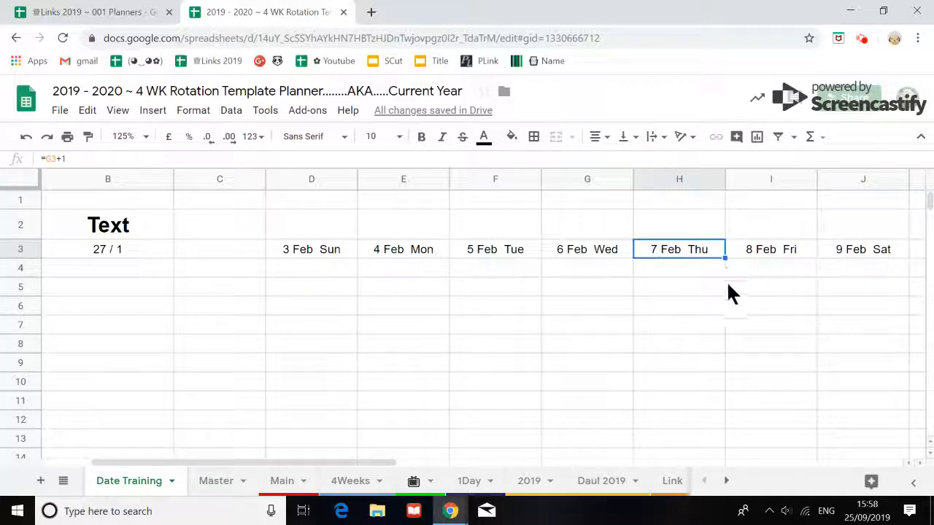
click(412, 257)
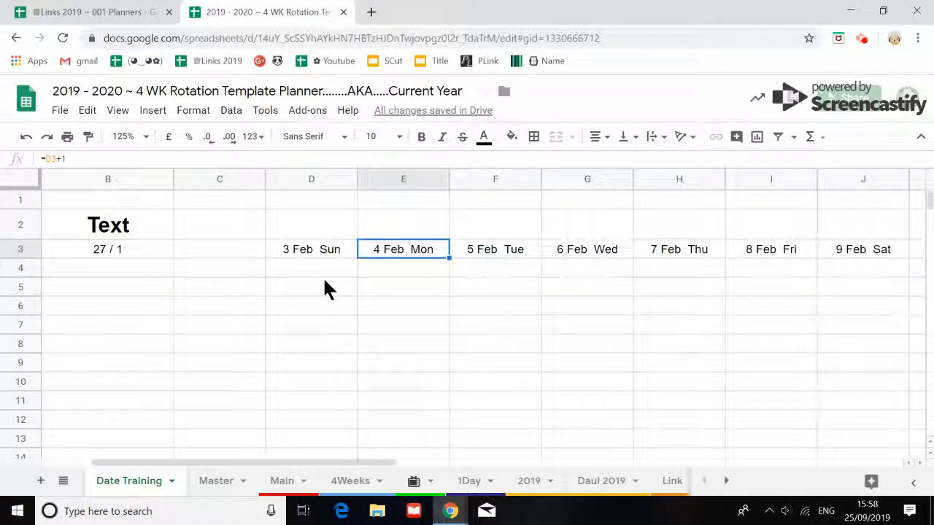
click(332, 255)
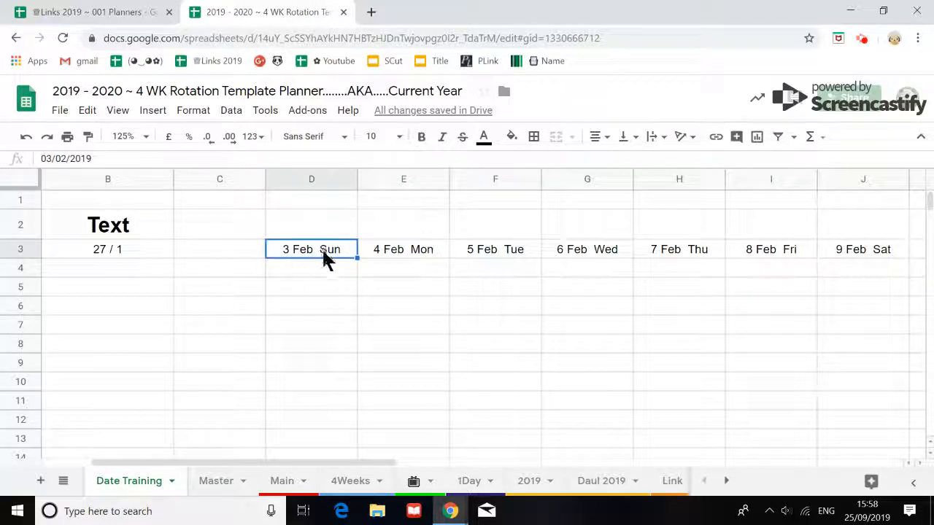
click(408, 255)
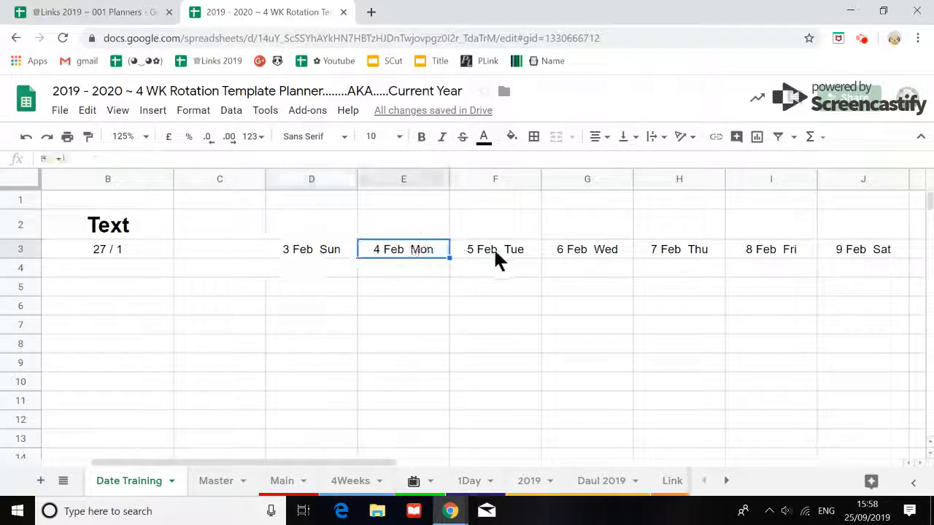
click(494, 248)
click(566, 249)
click(650, 249)
click(776, 260)
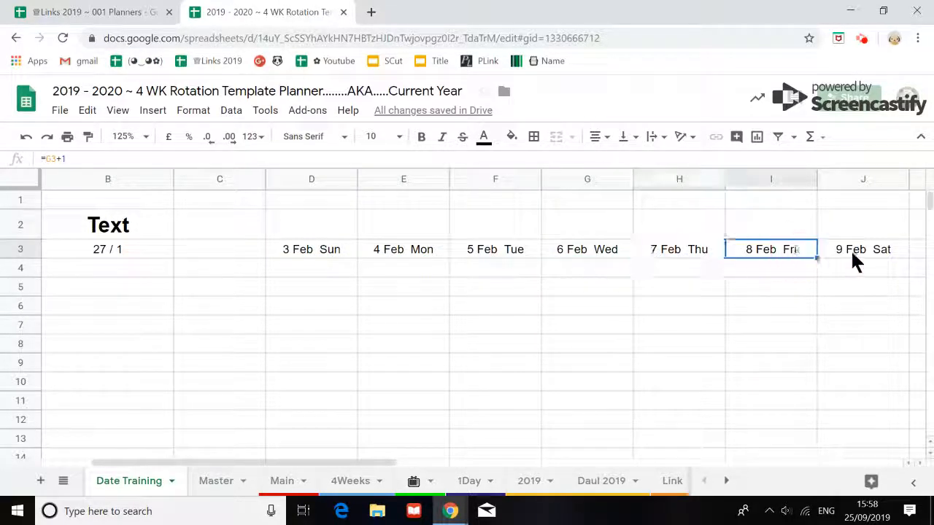
click(851, 259)
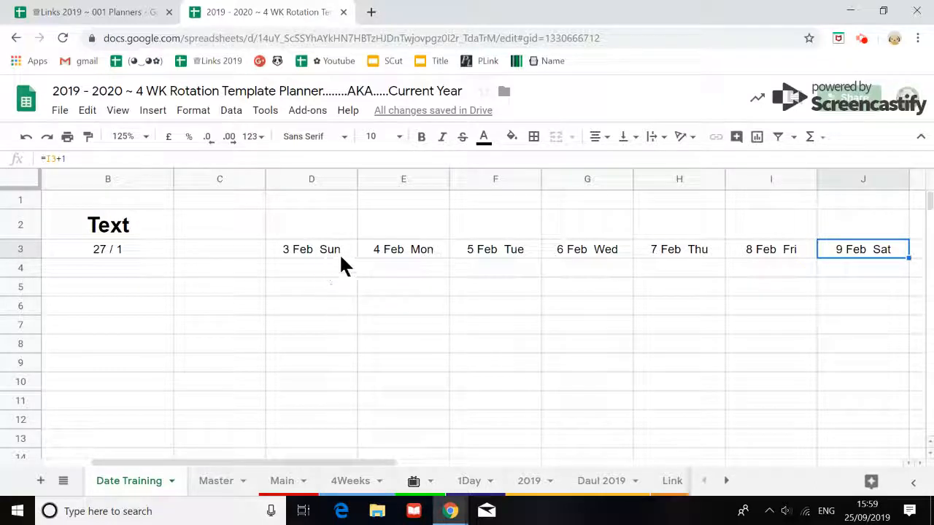
Replace the formula in H3 with the text 2nd Feb and compare it with its neighbouring cells.
click(672, 255)
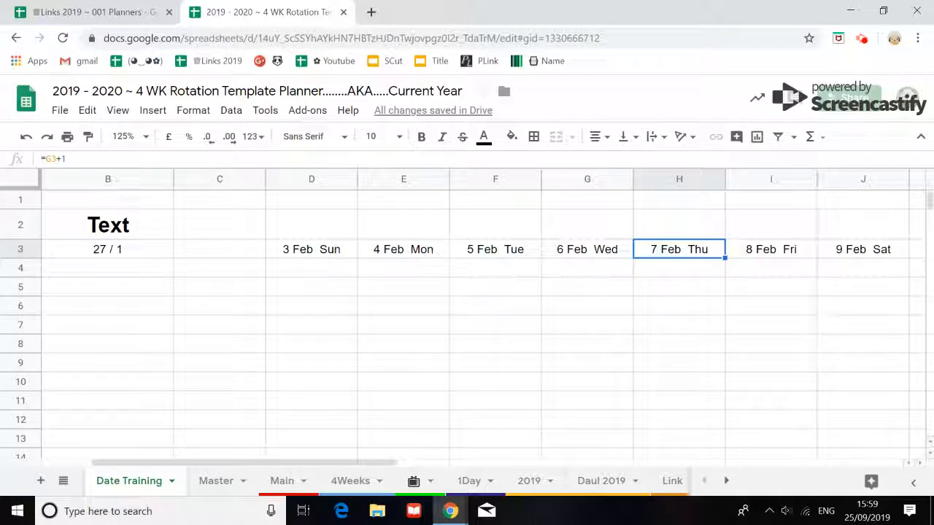
text(2)
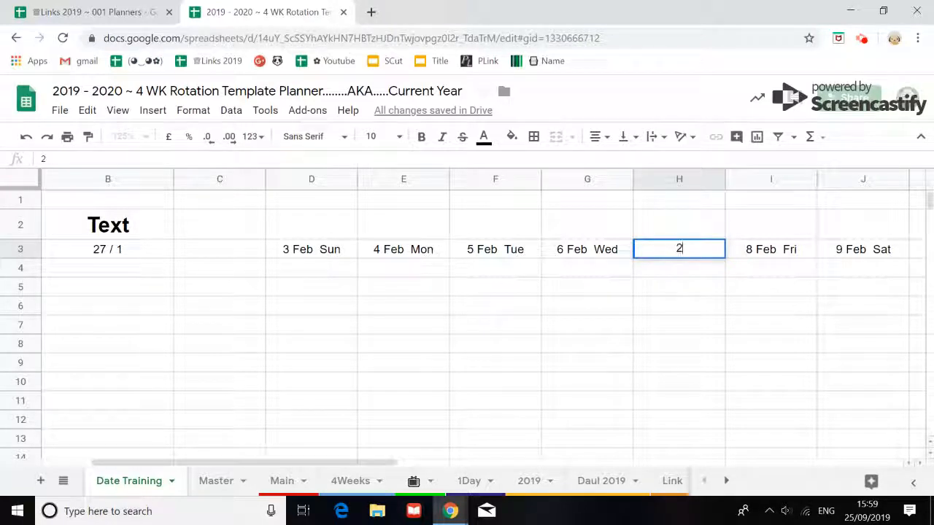
text(tnd Feb)
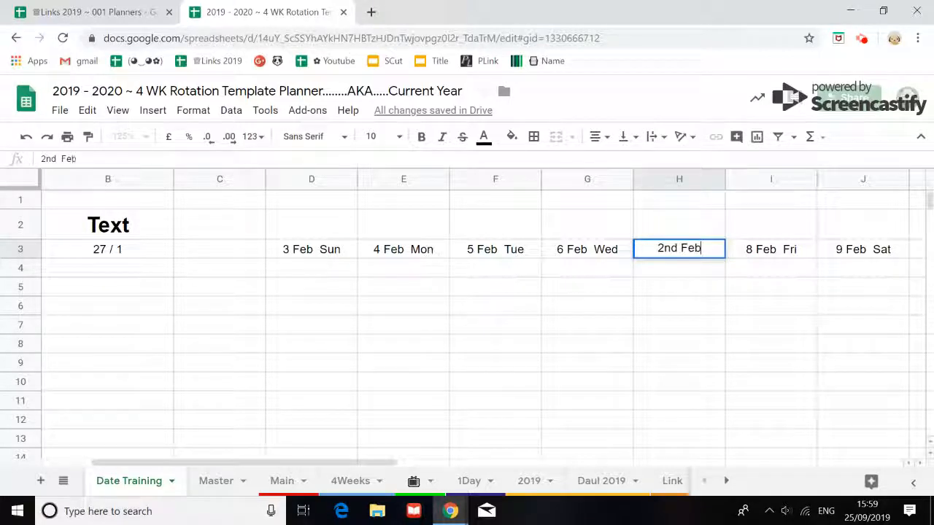
key(Return)
click(671, 249)
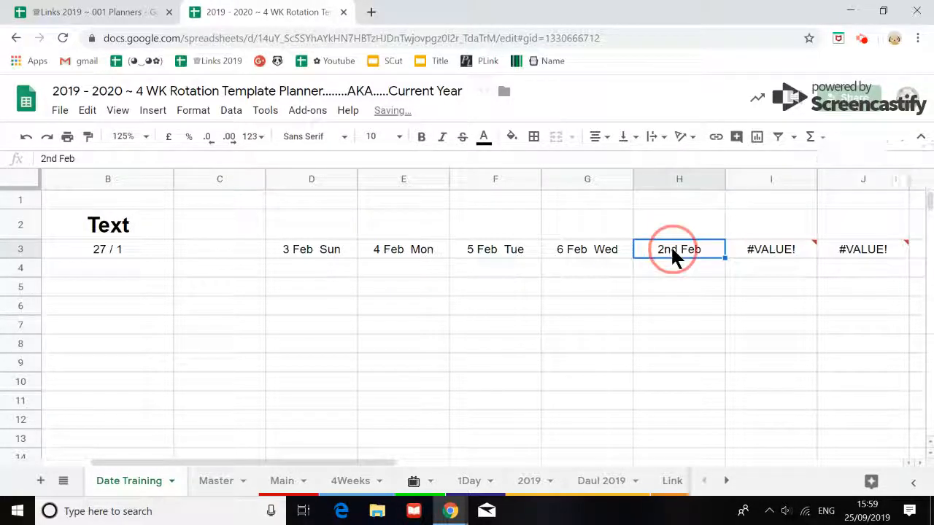
click(766, 271)
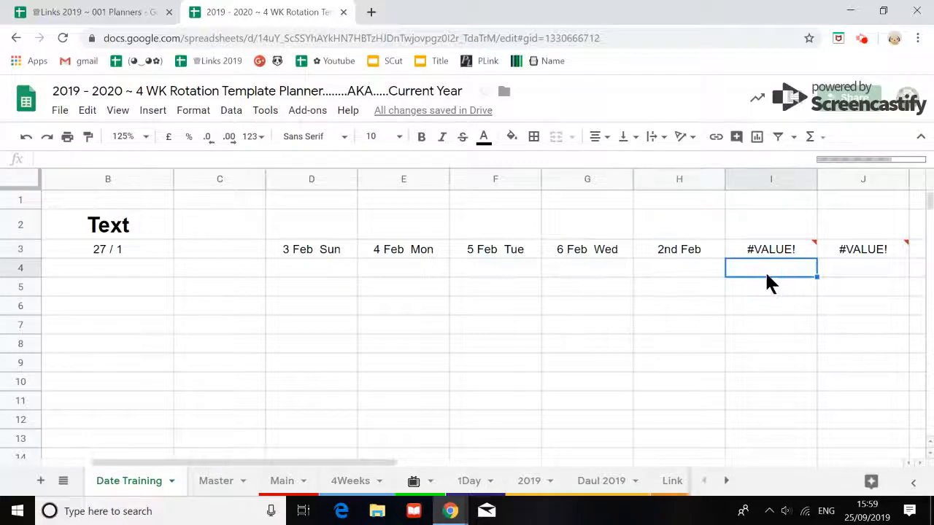
click(684, 247)
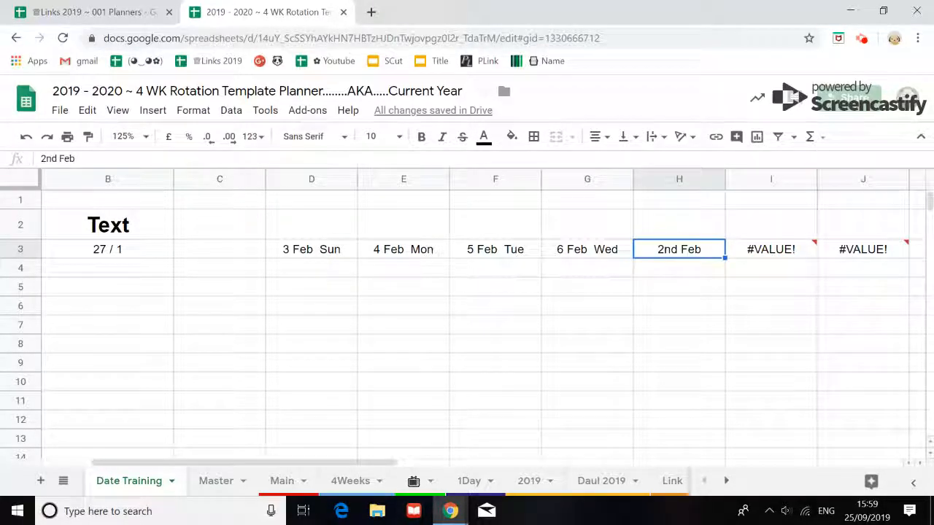
click(574, 249)
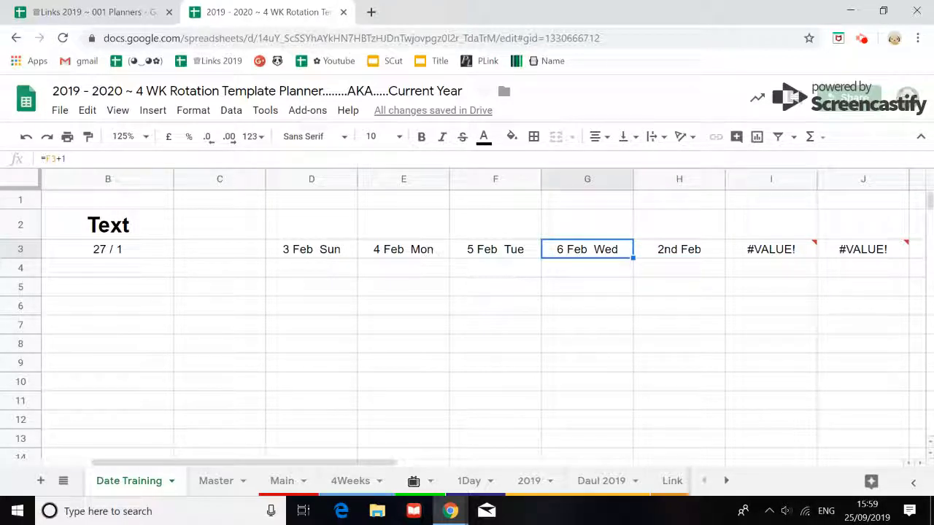
Restore the date formula in H3 by copying the one from G3 into it.
key(ctrl+c)
click(674, 252)
key(ctrl+v)
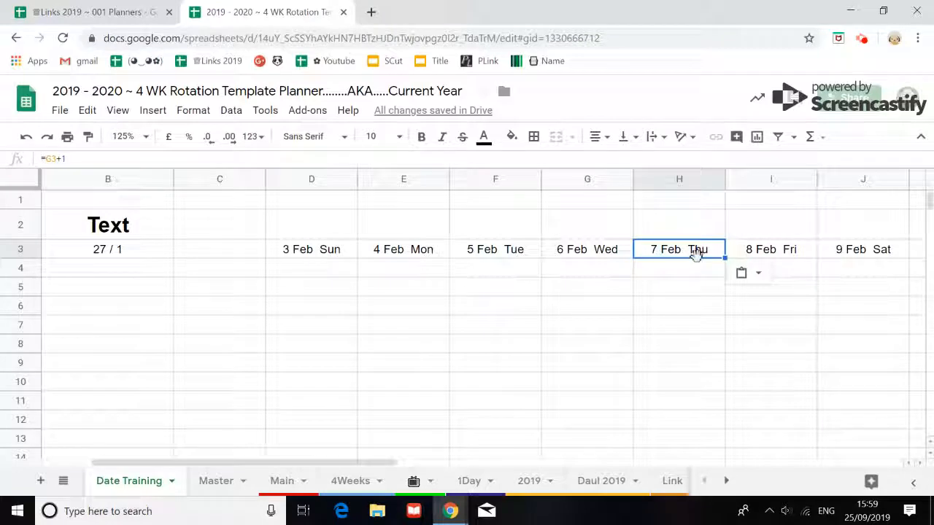
Enter Wk 1 in D5 and fill the week series down to Wk 10 in D14.
click(305, 292)
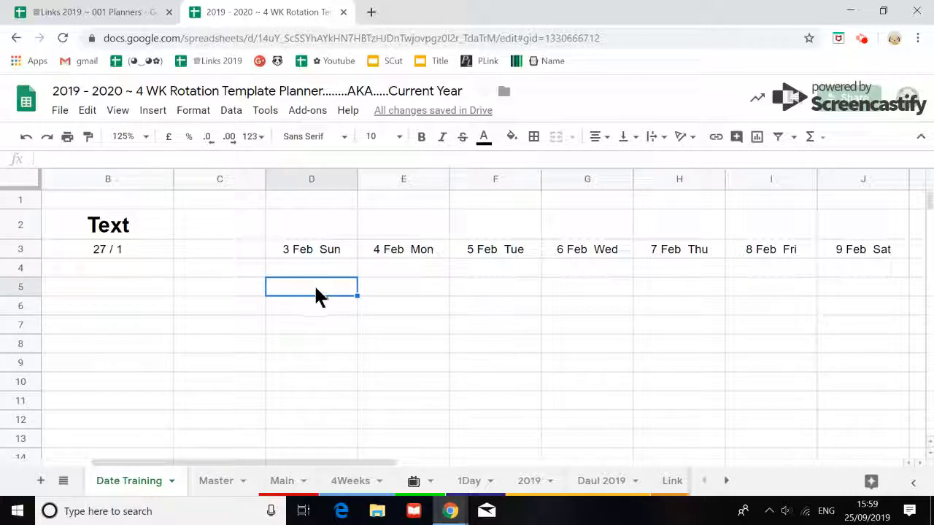
text(Wk 1)
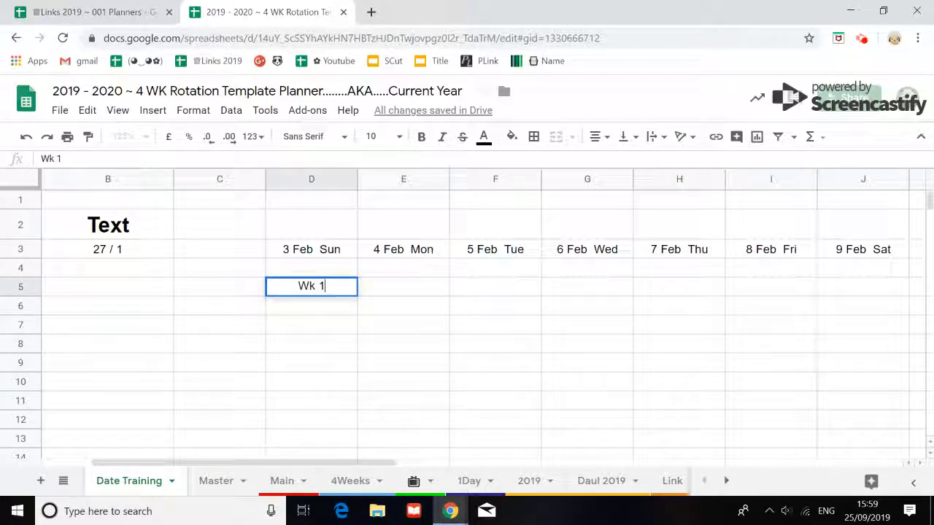
key(Return)
click(326, 287)
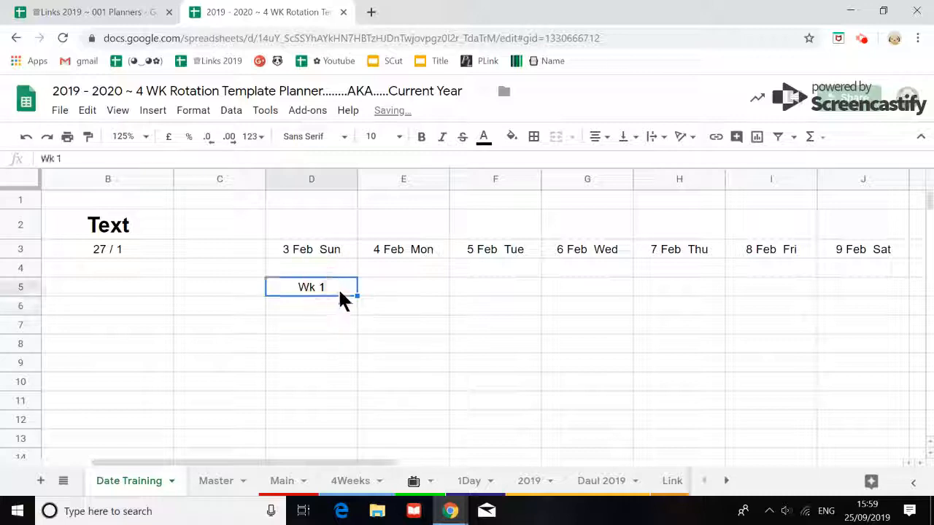
drag(356, 295, 276, 255)
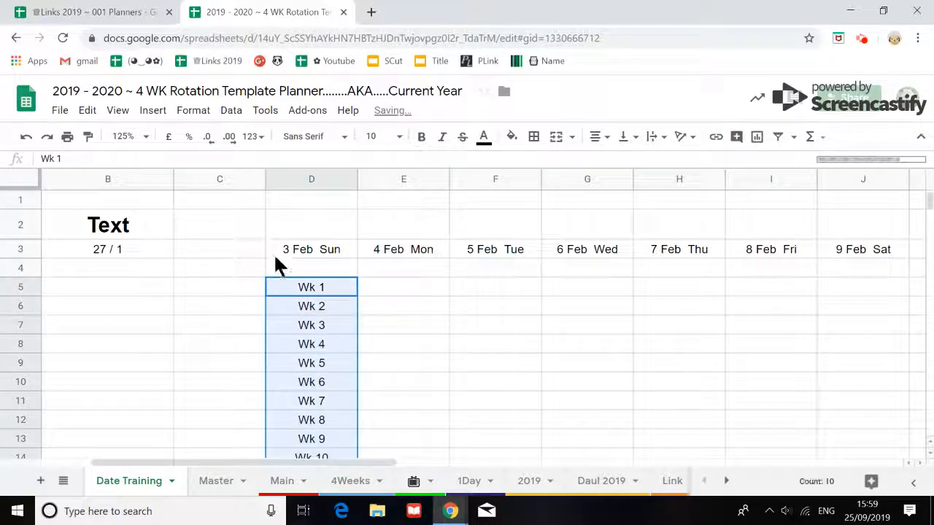
Clear all the contents of row 3, including its text date and the daily dates.
click(251, 246)
click(16, 250)
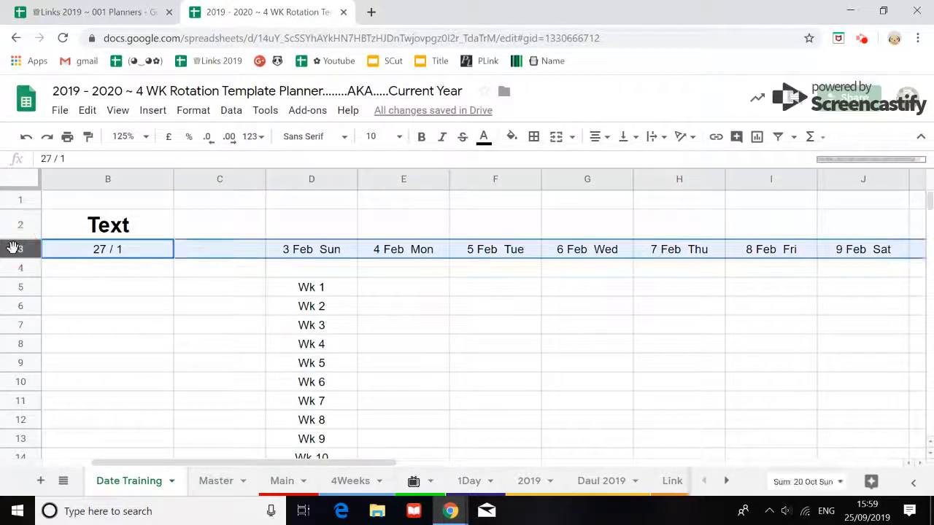
key(Delete)
Extend the week labels in column D from Wk 10 down to Wk 17.
scroll(218, 263, down, 1)
scroll(292, 307, down, 2)
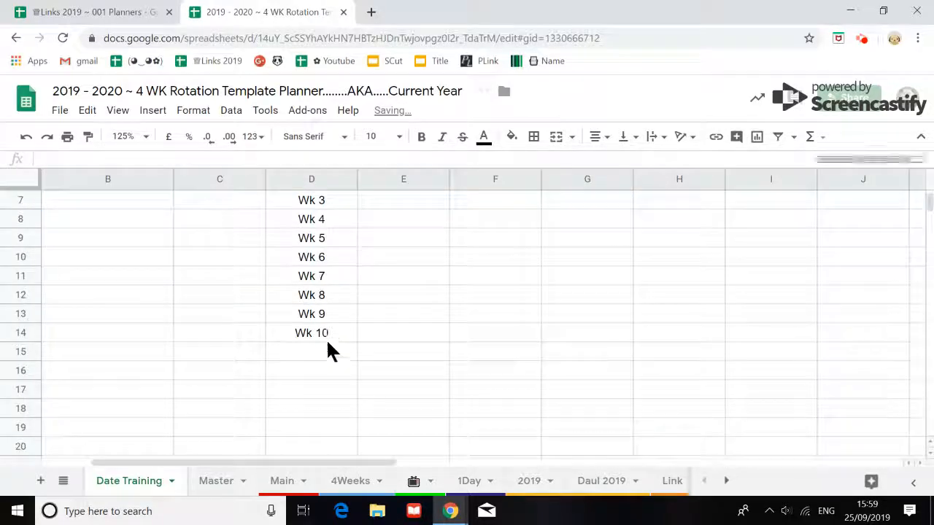
click(318, 336)
drag(357, 343, 369, 386)
scroll(369, 386, up, 5)
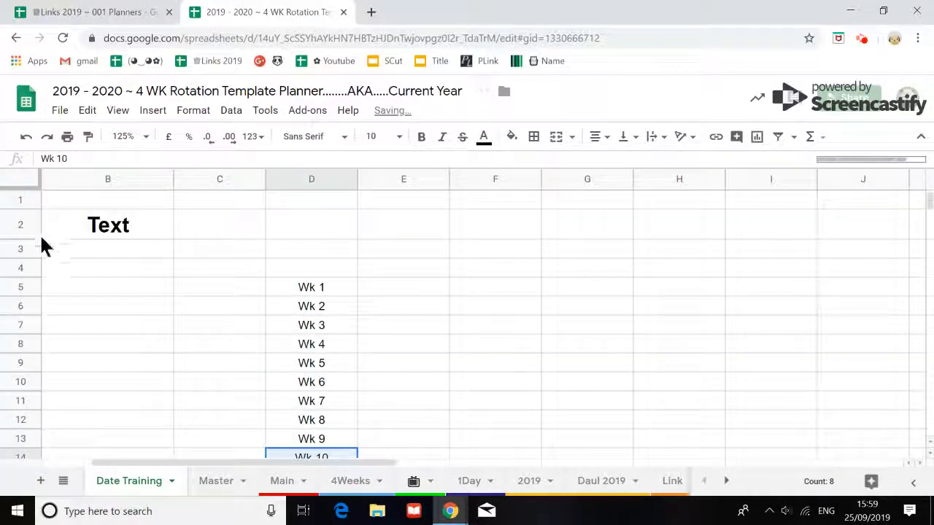
Delete rows 1 to 3 and columns A to C above and beside the week labels.
drag(31, 199, 26, 246)
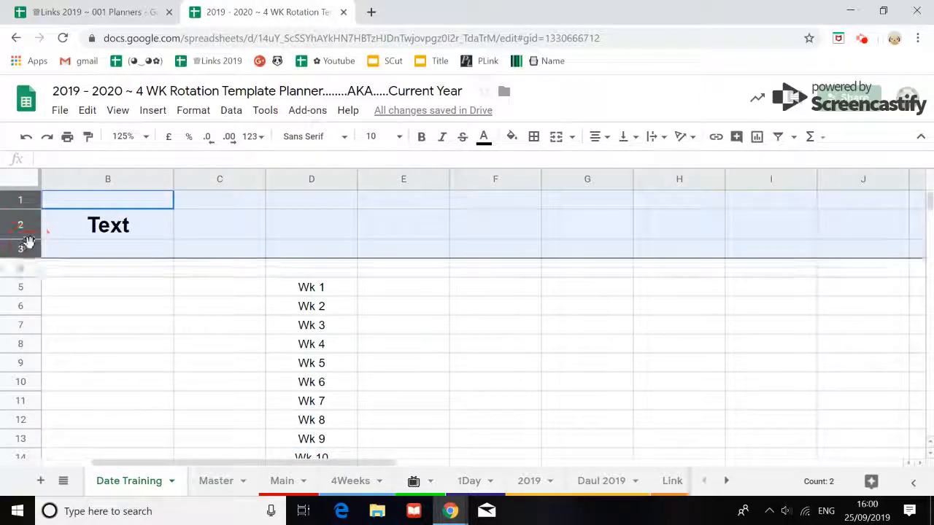
right_click(111, 231)
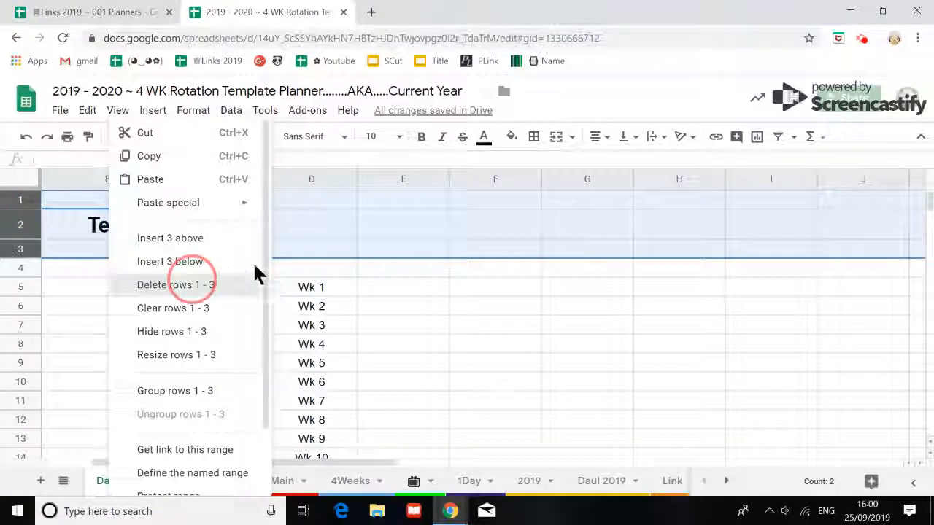
click(252, 284)
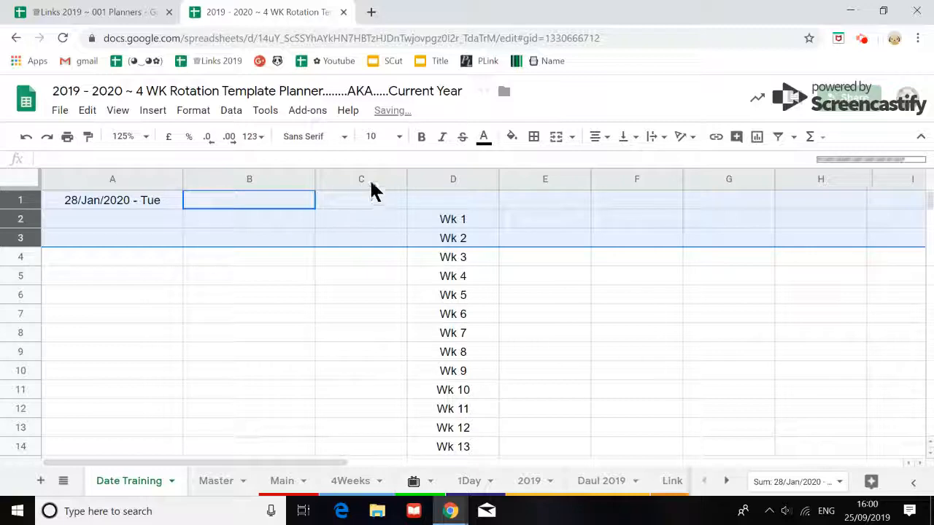
drag(364, 184, 56, 213)
right_click(118, 235)
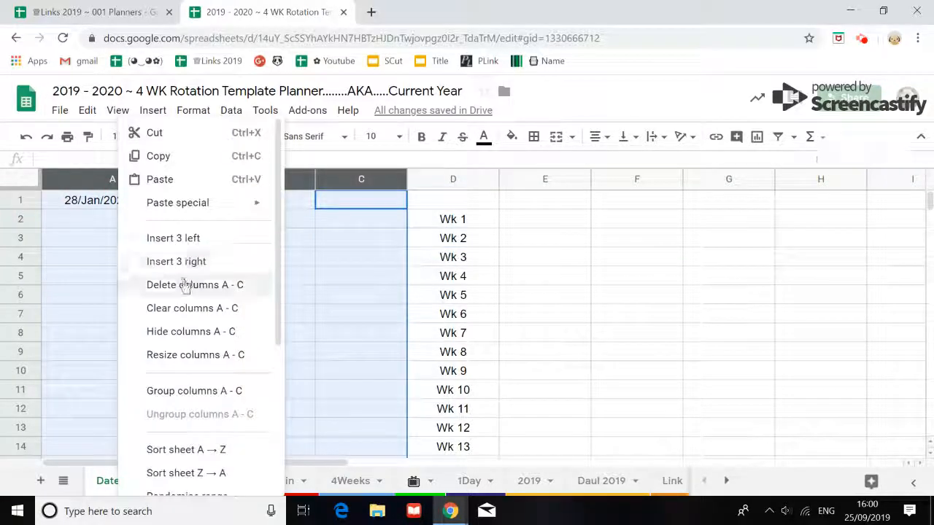
click(193, 284)
Add the column headings From in B1 and Sat in C1.
click(179, 204)
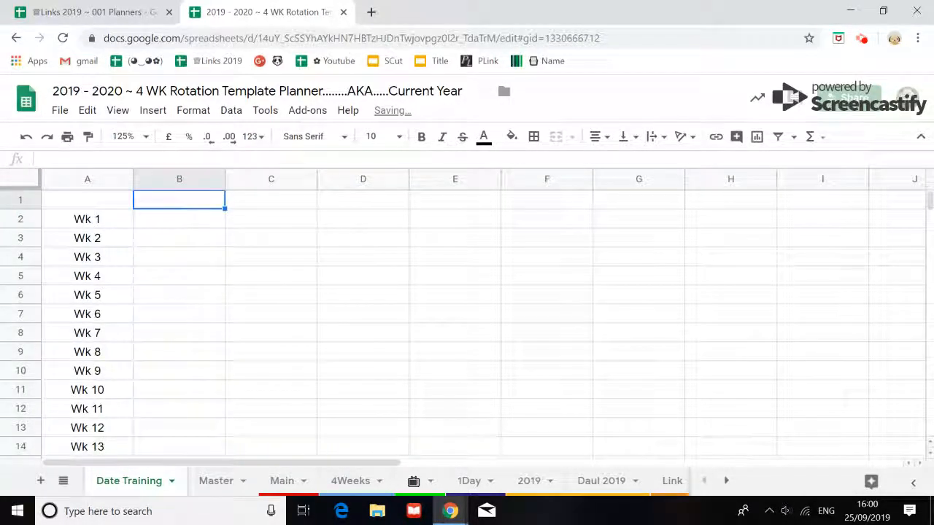
text(From)
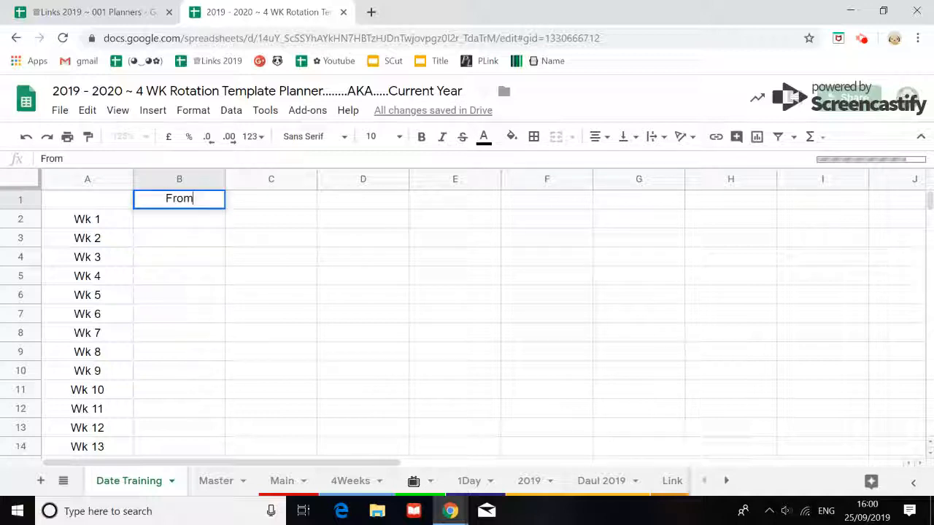
click(274, 203)
text(Sat)
Enter the date 27/1 in B2 as the start of Wk 1.
click(166, 219)
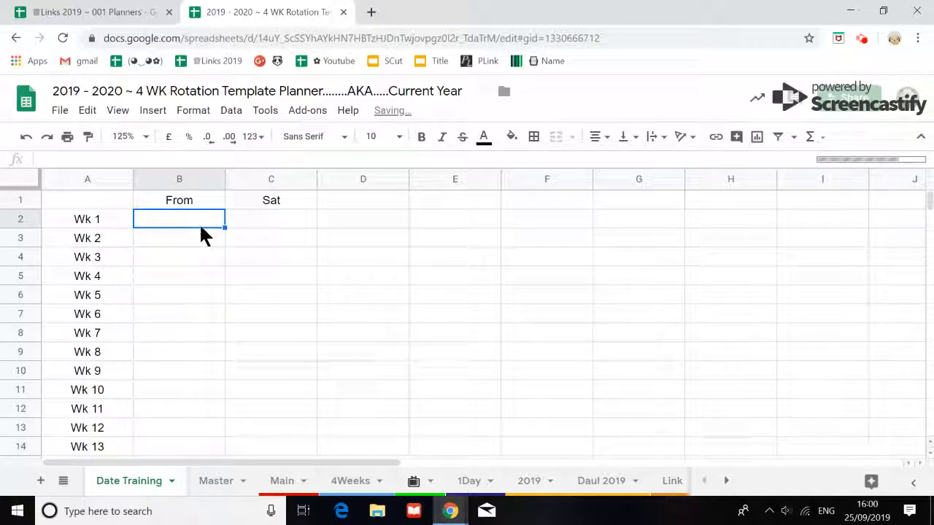
text(27/1)
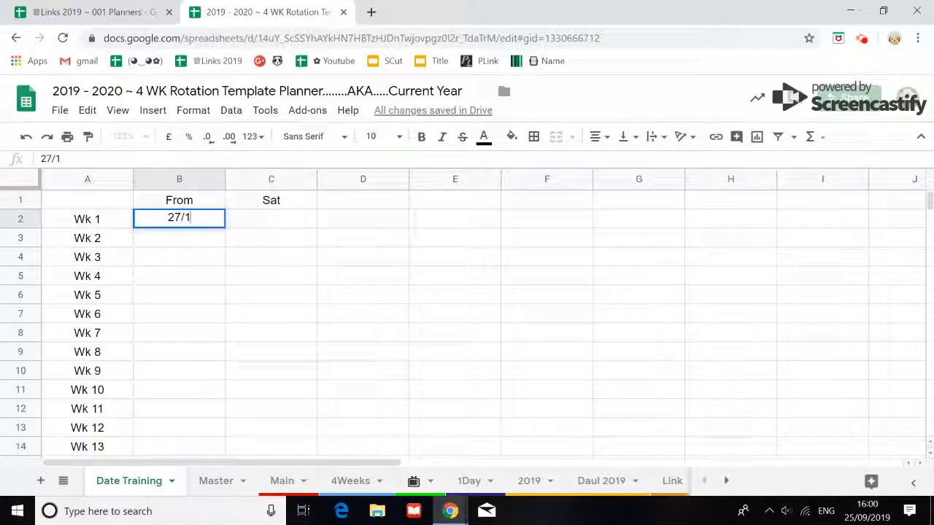
key(Return)
click(205, 224)
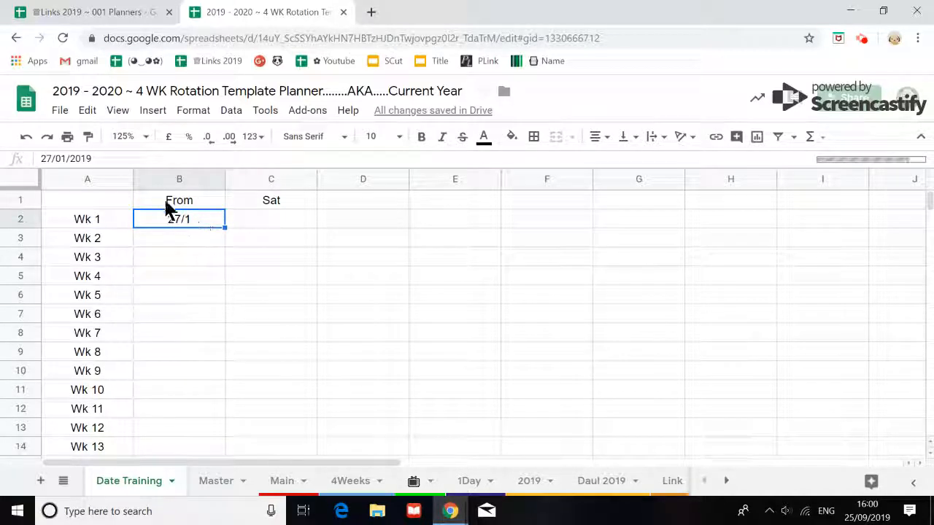
Apply the 26/Sep/2008 - Fri style date format to B2 and widen columns B and C.
click(252, 136)
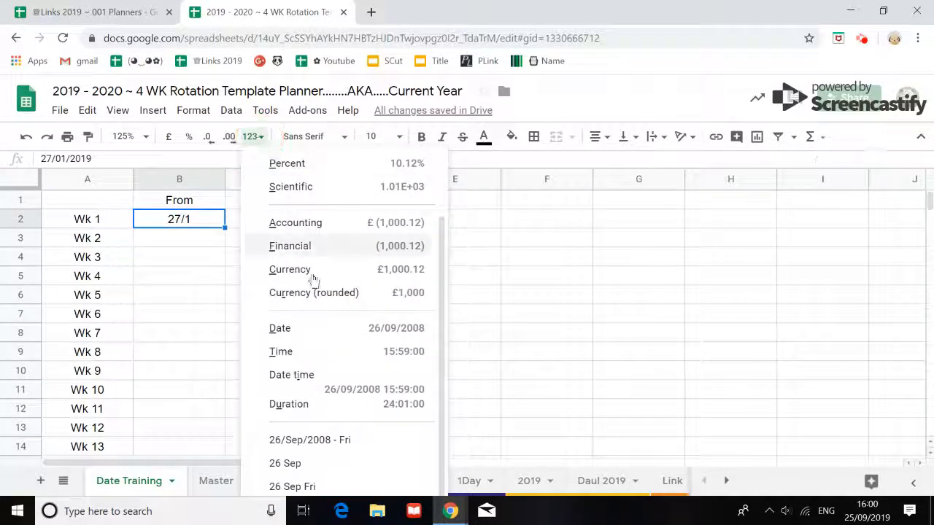
click(327, 440)
drag(225, 179, 283, 175)
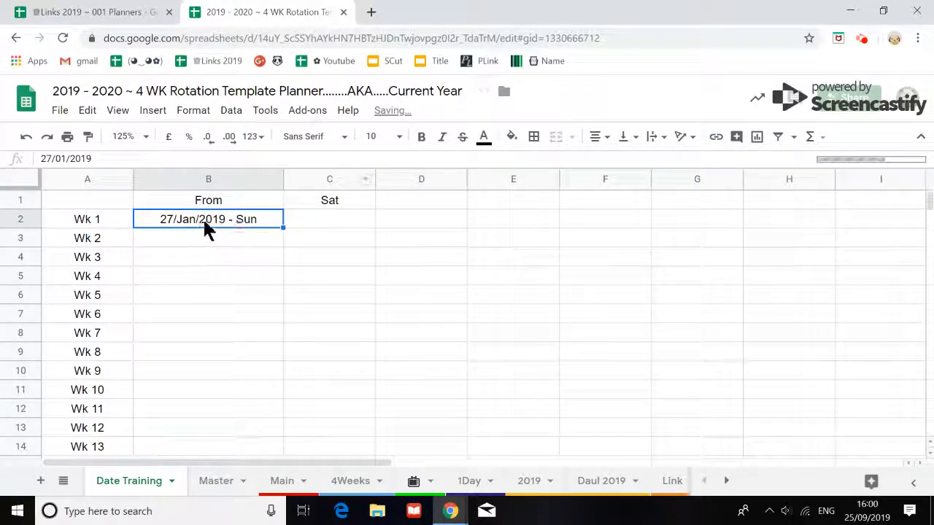
drag(375, 179, 448, 179)
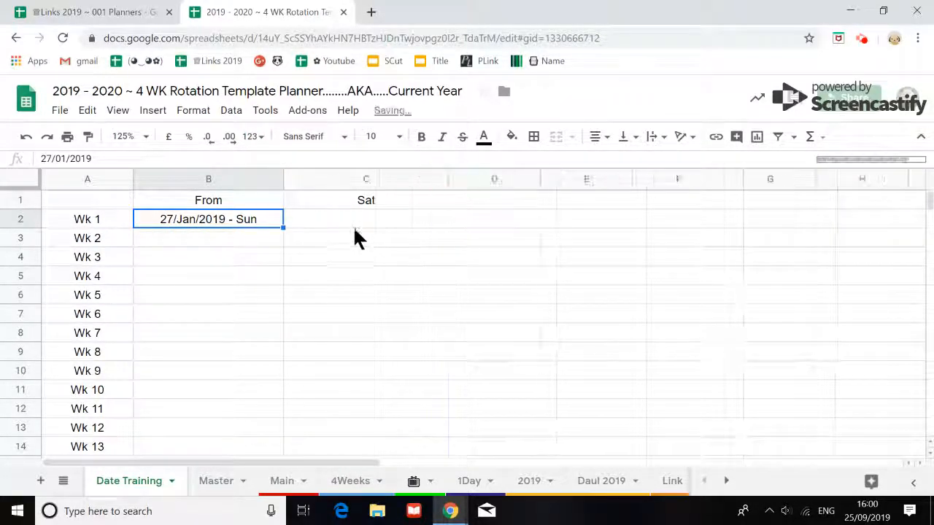
Enter the formula =B2+6 in C2 to calculate the Saturday ending Wk 1.
click(337, 223)
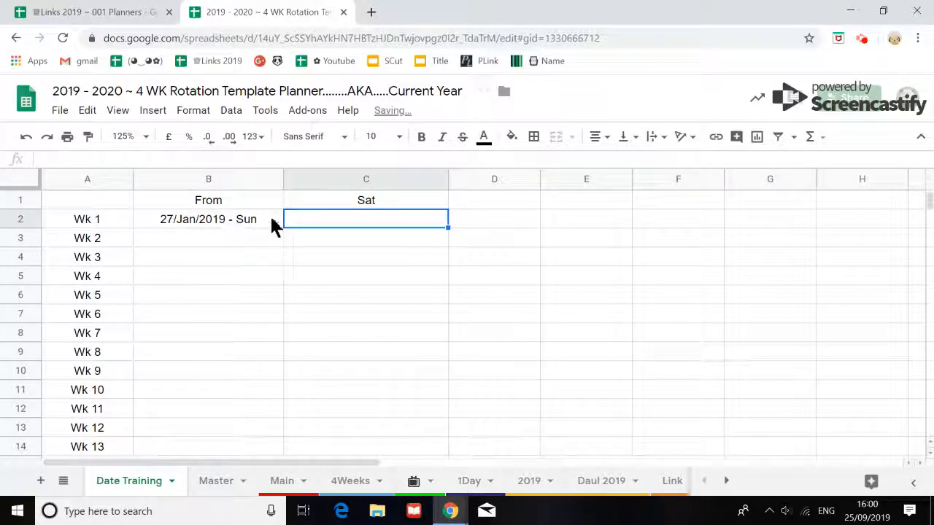
text(=)
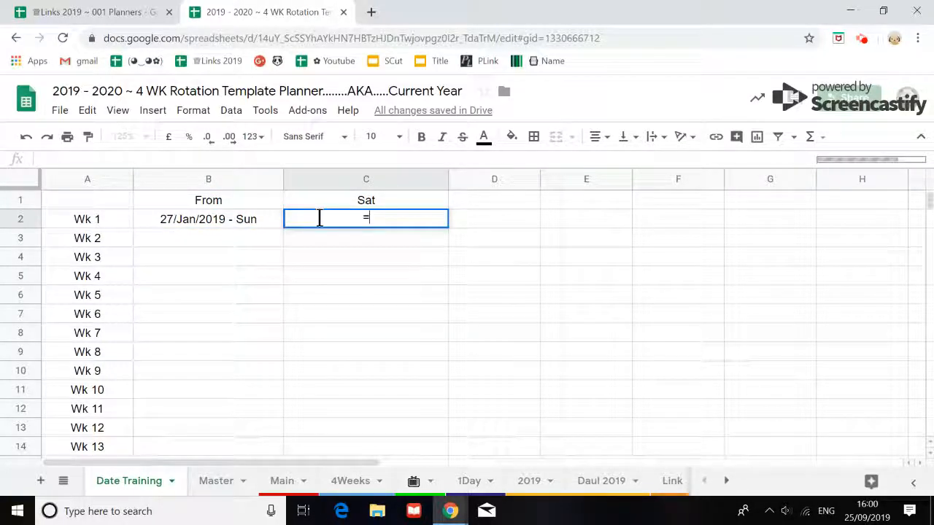
click(253, 216)
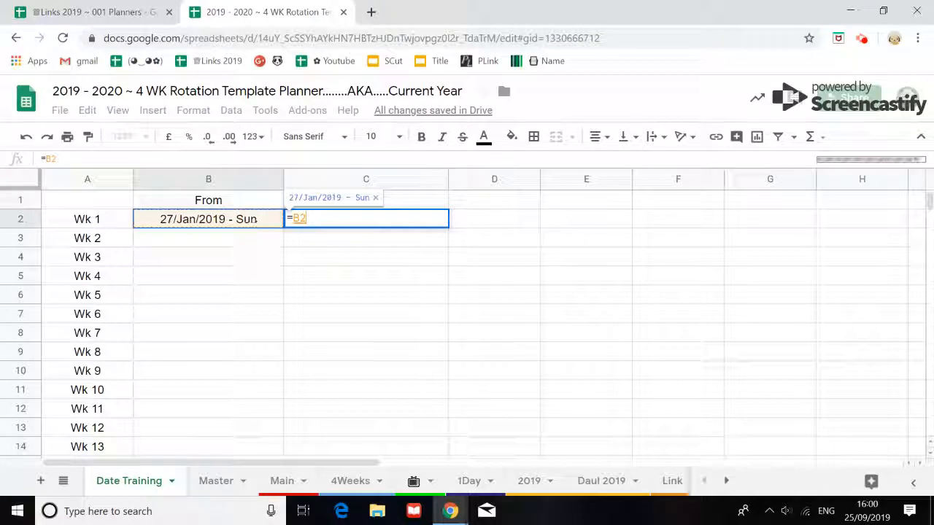
text(+6)
key(Return)
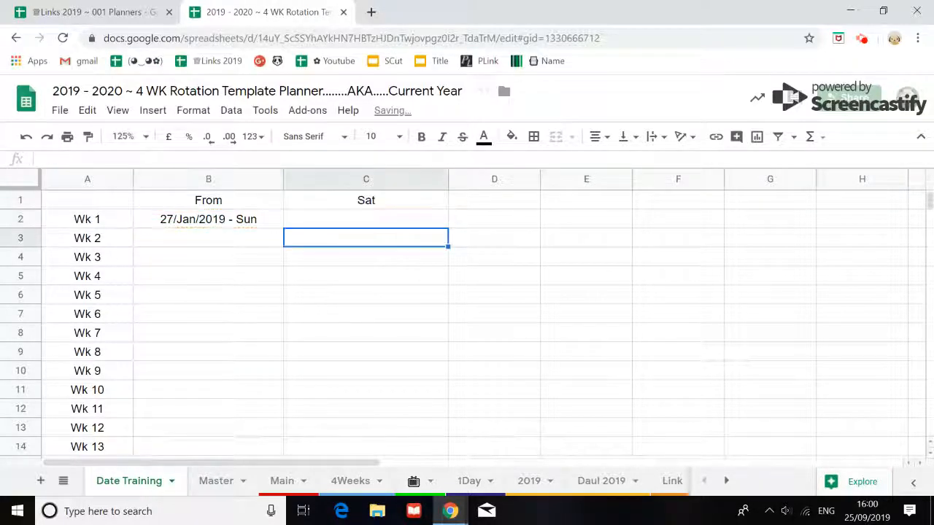
click(338, 223)
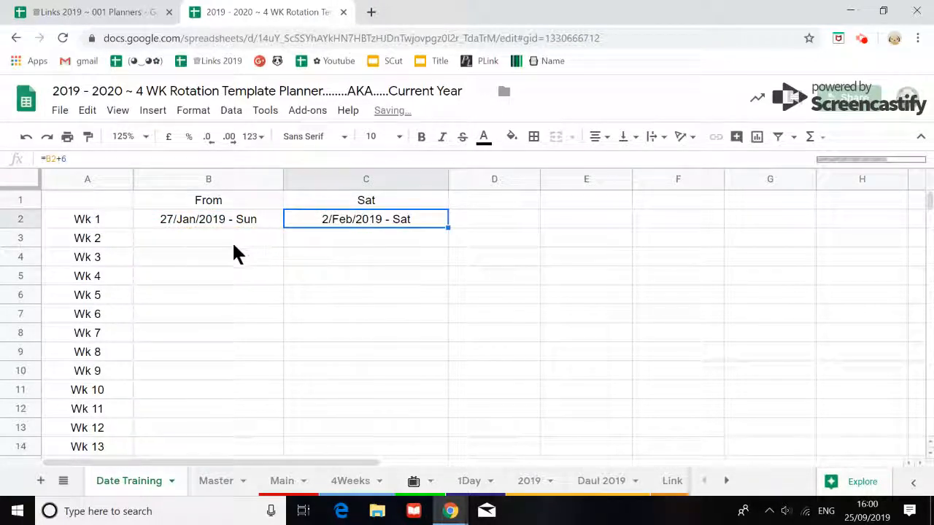
Enter the formula =B2+7 in B3 to calculate the Sunday starting Wk 2.
click(201, 243)
text(=)
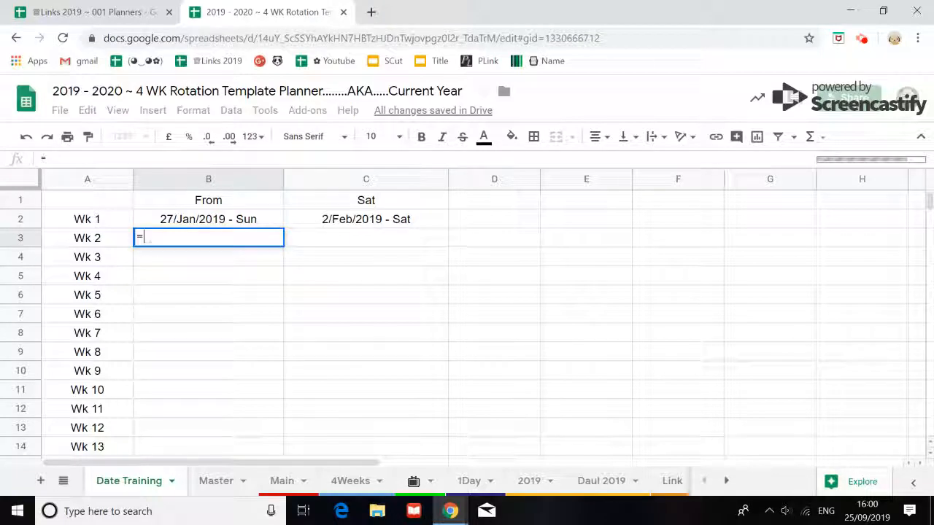
click(248, 226)
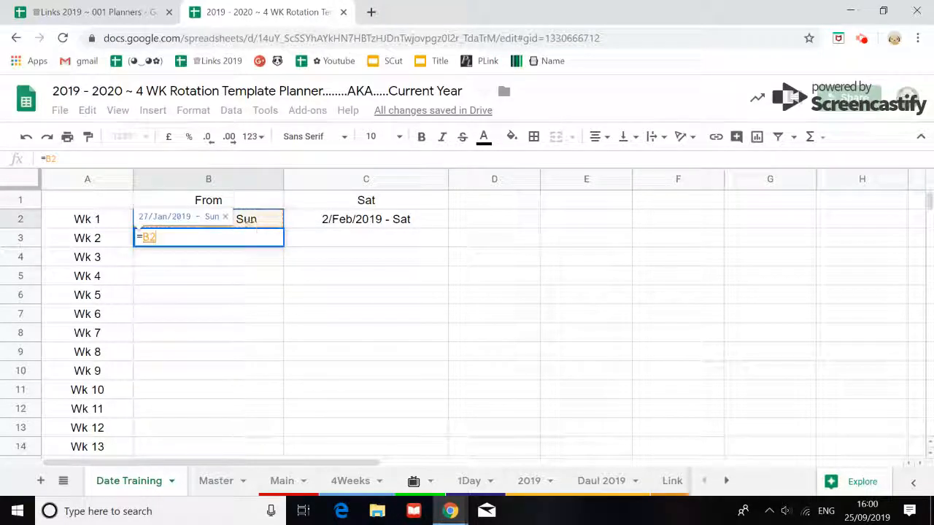
text(+7)
key(Return)
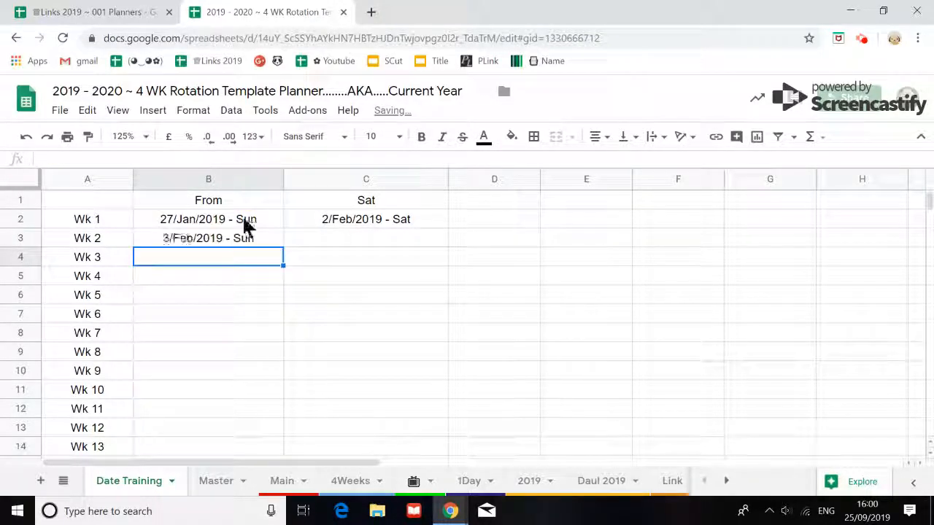
Fill the Saturday formula from C2 into C3, and fill B3:C3 down to the Wk 17 row.
click(361, 227)
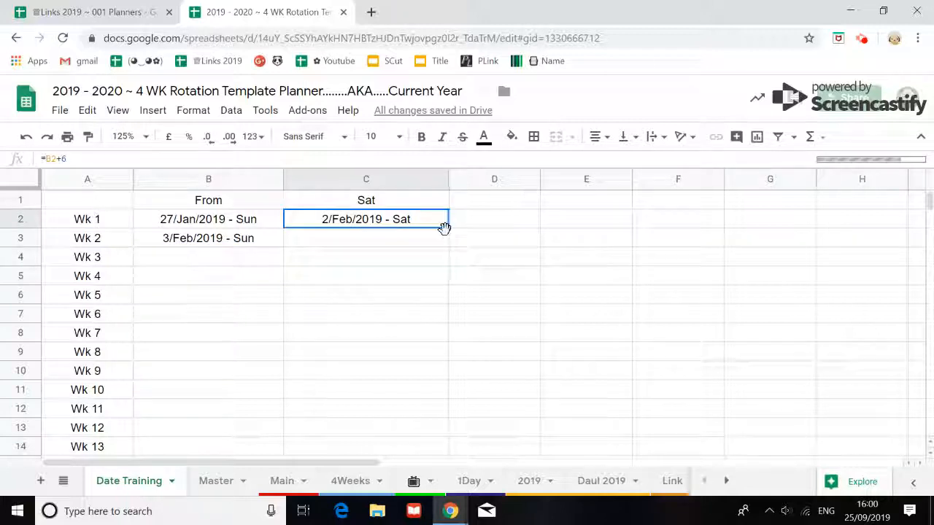
click(446, 230)
click(419, 222)
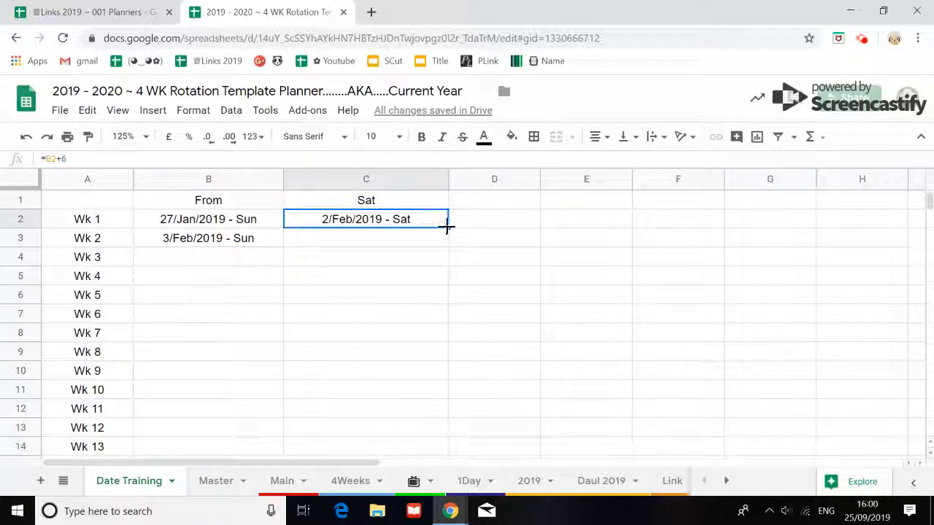
drag(447, 227, 448, 243)
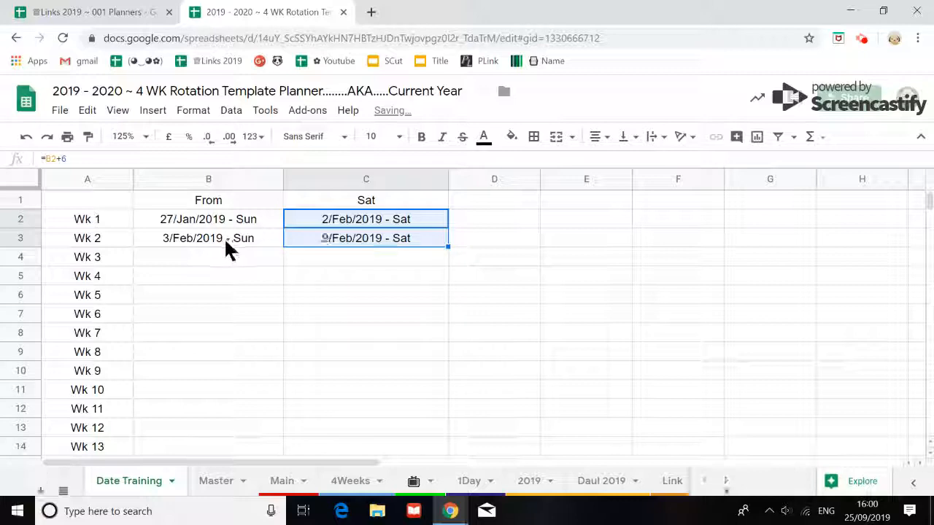
drag(223, 237, 358, 244)
drag(452, 249, 102, 438)
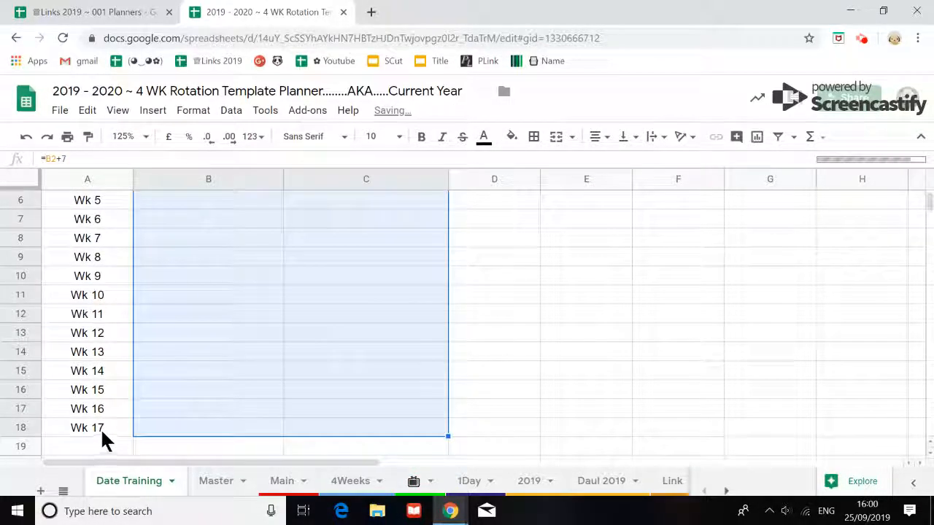
Extend the week labels and both date columns from the Wk 17 row down to Wk 52 in row 53.
click(91, 426)
drag(168, 438, 347, 423)
scroll(277, 397, down, 2)
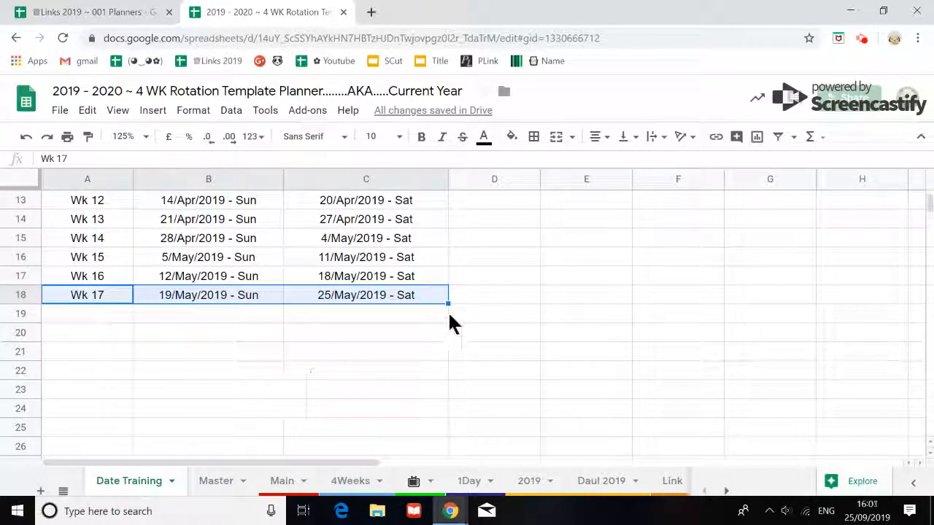
drag(448, 304, 430, 511)
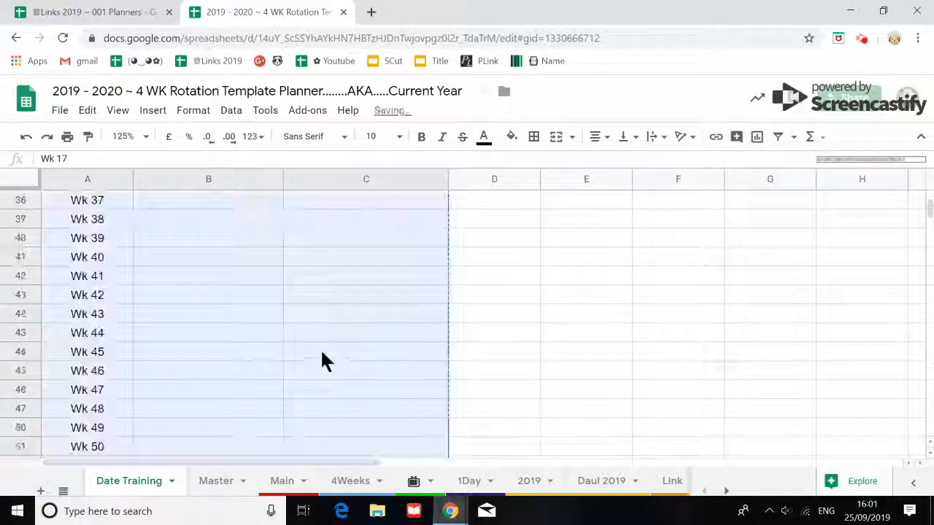
scroll(316, 346, down, 3)
drag(61, 334, 450, 358)
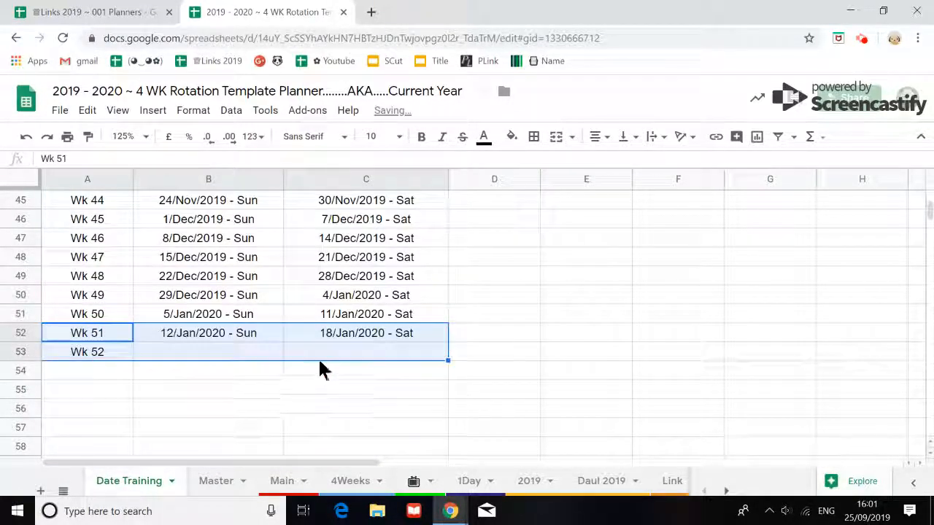
Hide the document title and menu area and review the Sunday and Saturday dates through the week list.
scroll(665, 264, up, 3)
scroll(665, 257, up, 1)
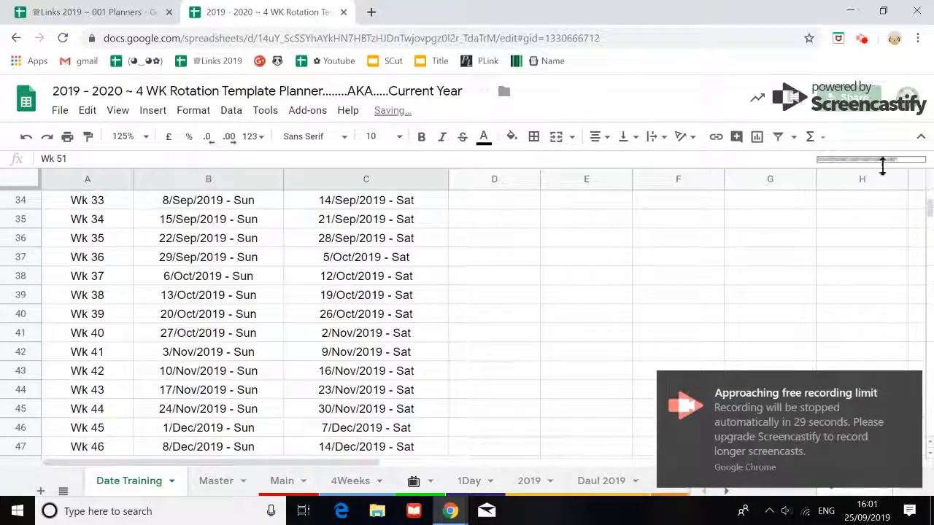
click(921, 137)
scroll(501, 267, up, 2)
scroll(500, 262, up, 8)
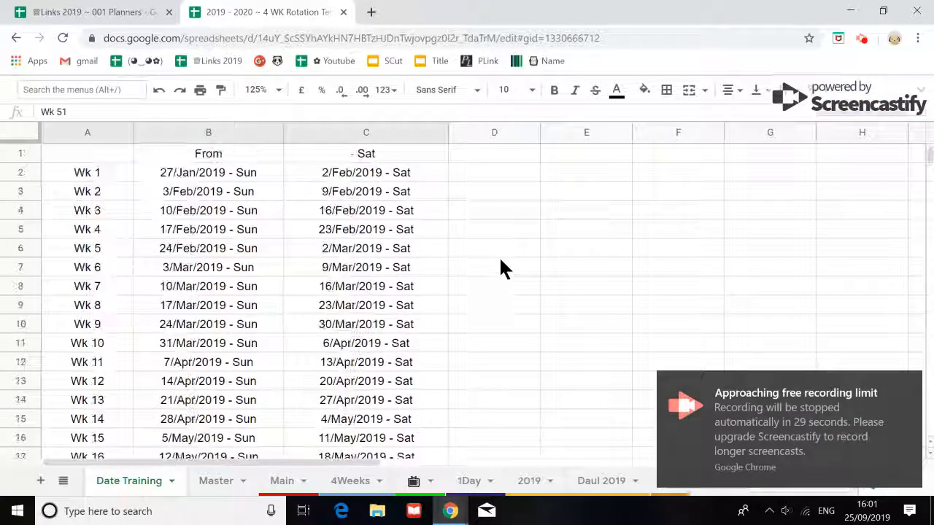
scroll(245, 275, down, 2)
scroll(248, 270, down, 4)
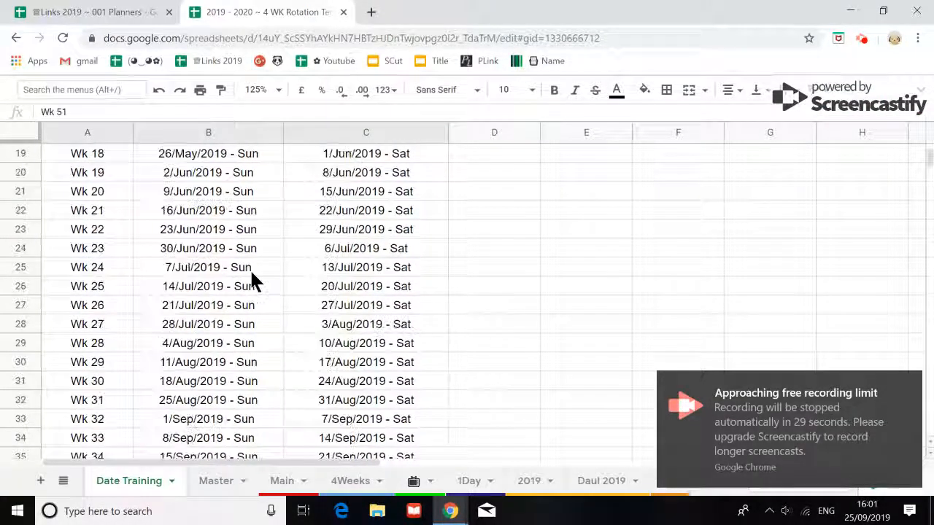
scroll(250, 268, up, 6)
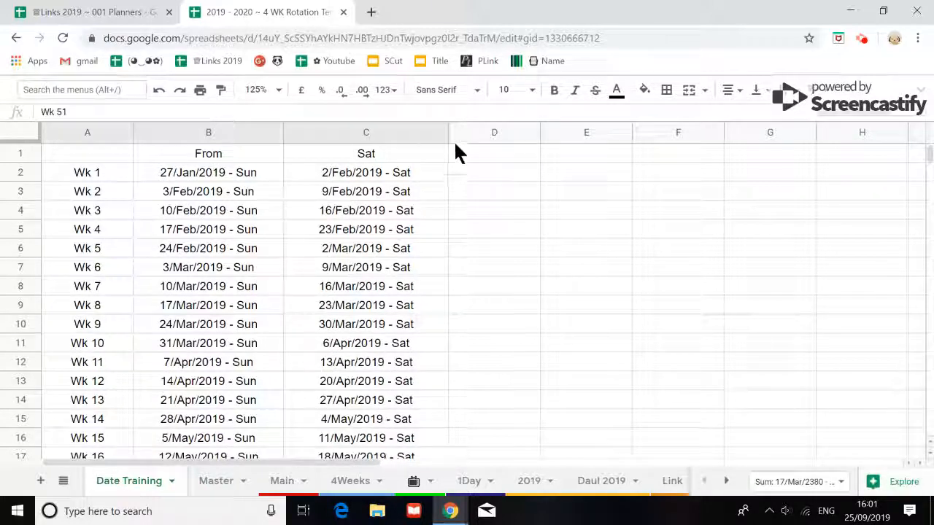
Narrow columns C, B and A to fit their dates and week labels more closely, and restore the document title and menu area.
drag(447, 133, 420, 135)
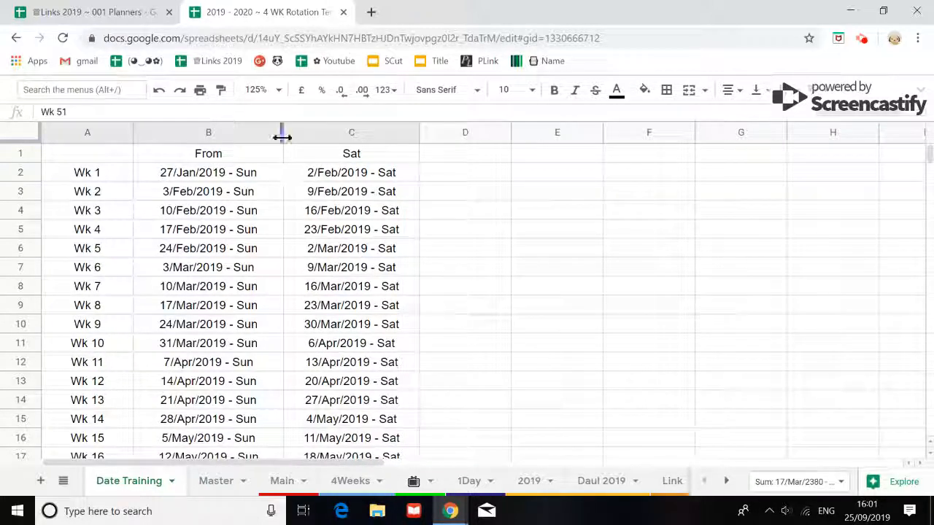
drag(282, 133, 261, 133)
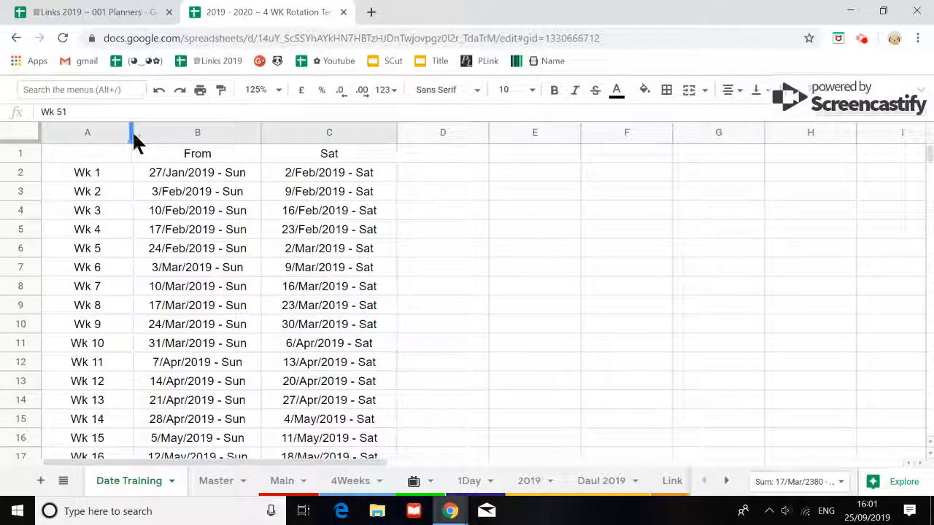
drag(131, 134, 92, 138)
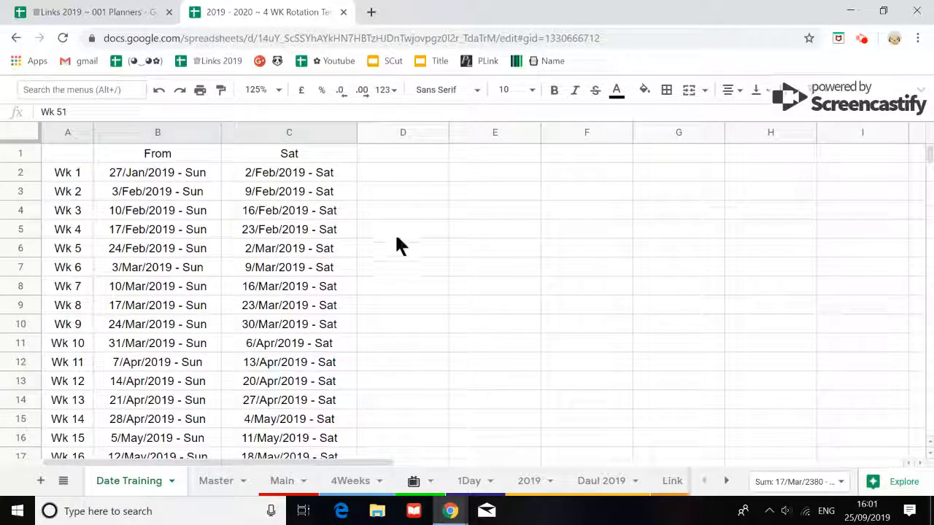
click(921, 91)
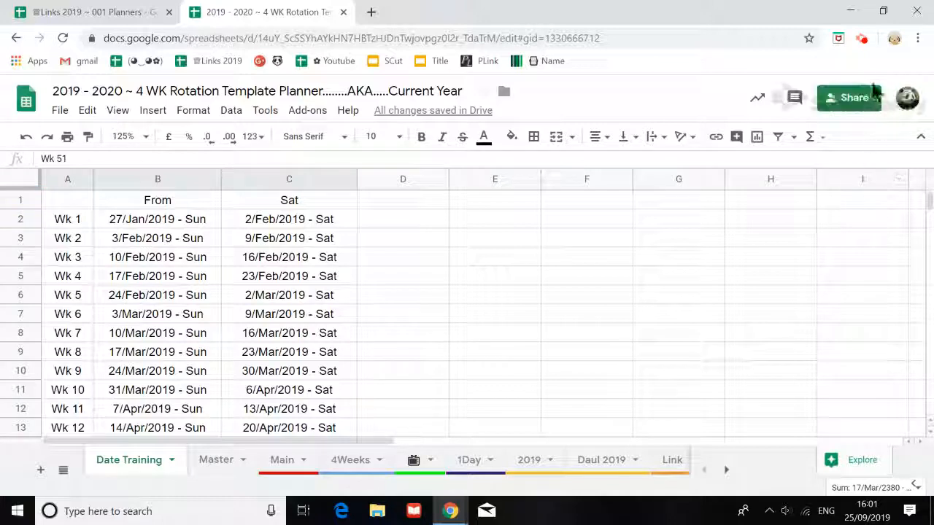